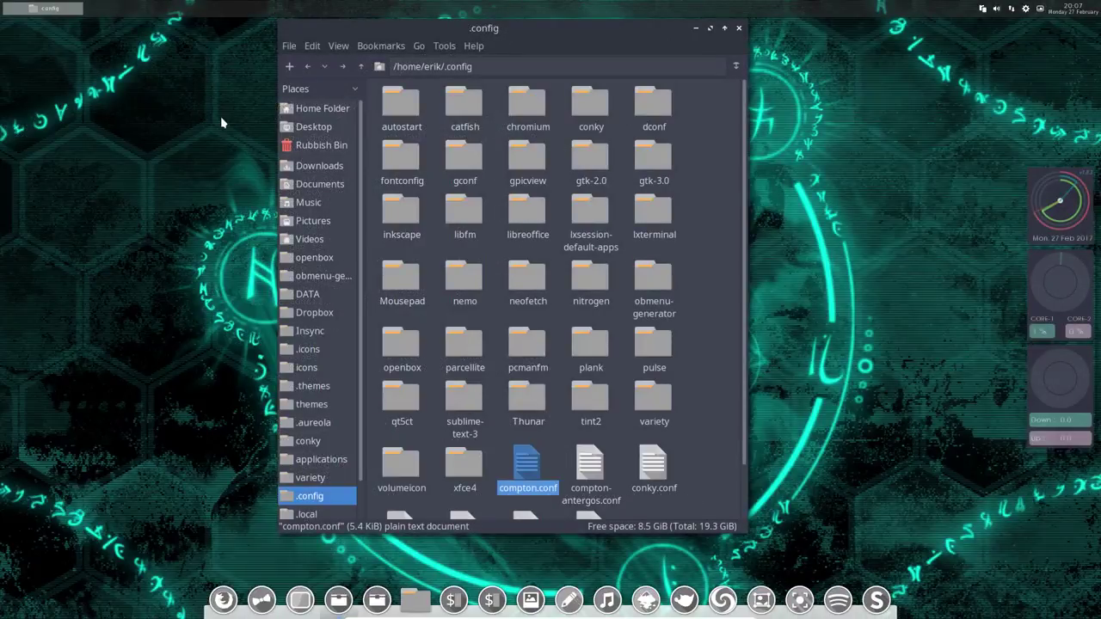
Close the .config folder window and run the Kill Nemo desktop command
left_click(738, 31)
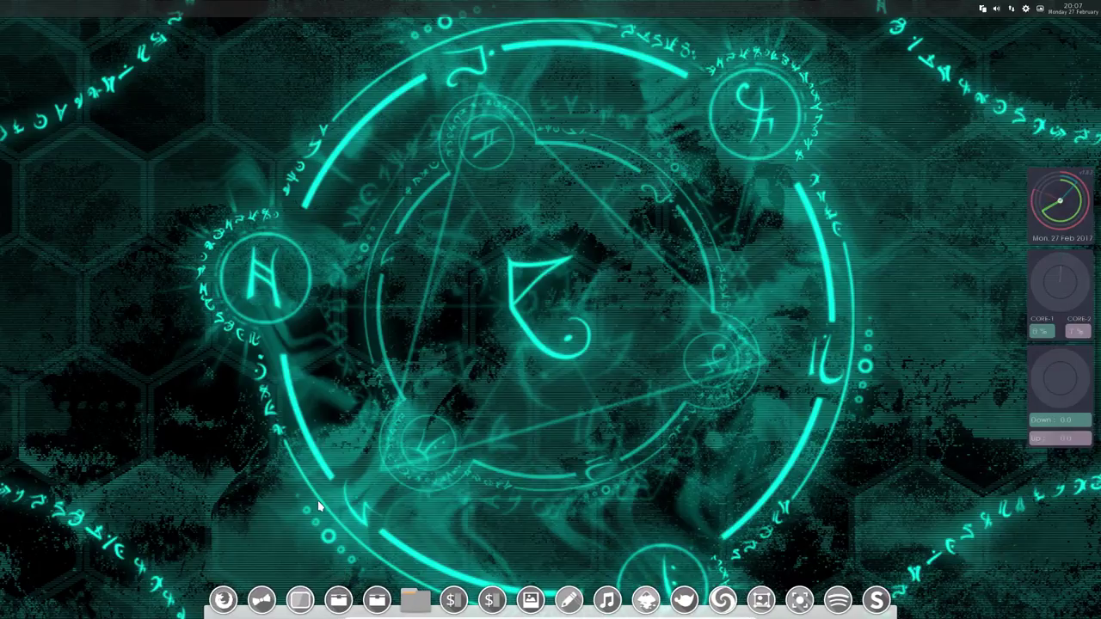
right_click(366, 376)
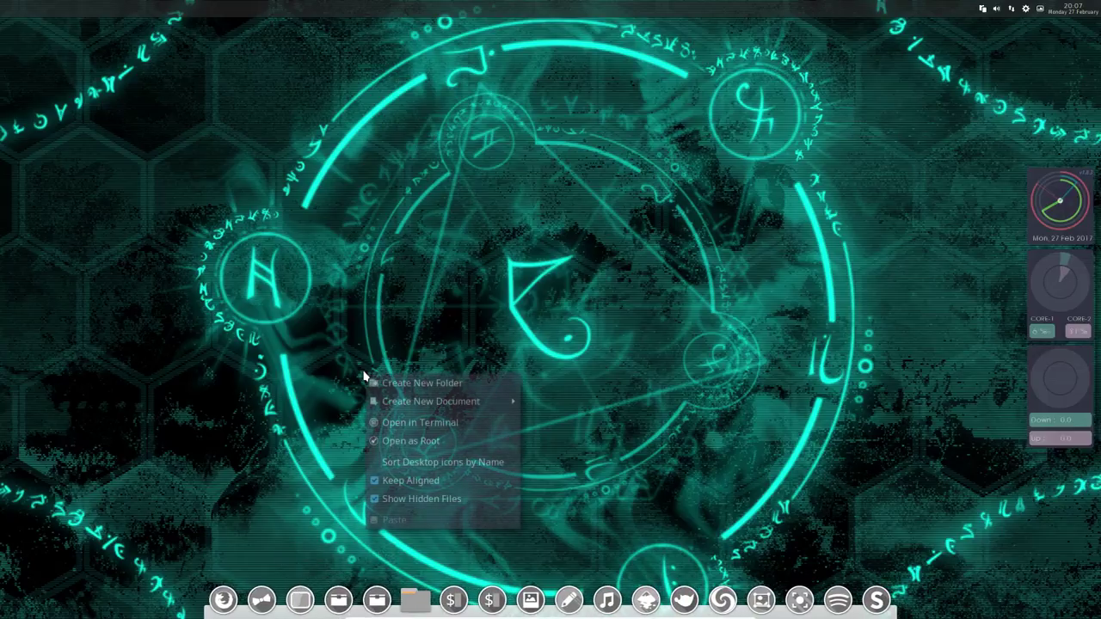
left_click(332, 359)
right_click(332, 360)
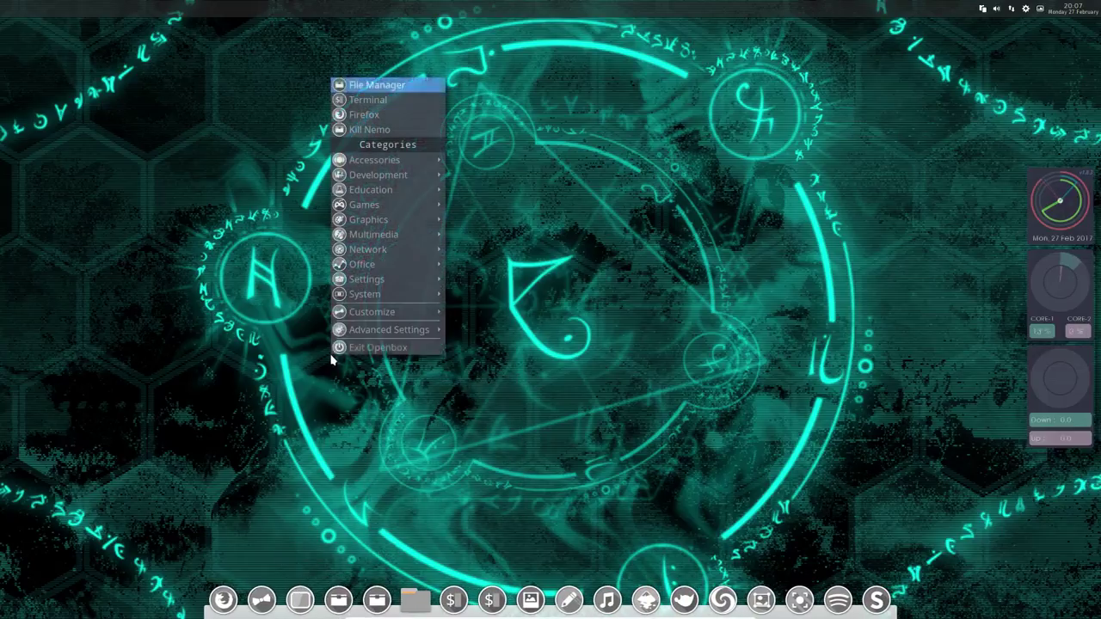
left_click(395, 135)
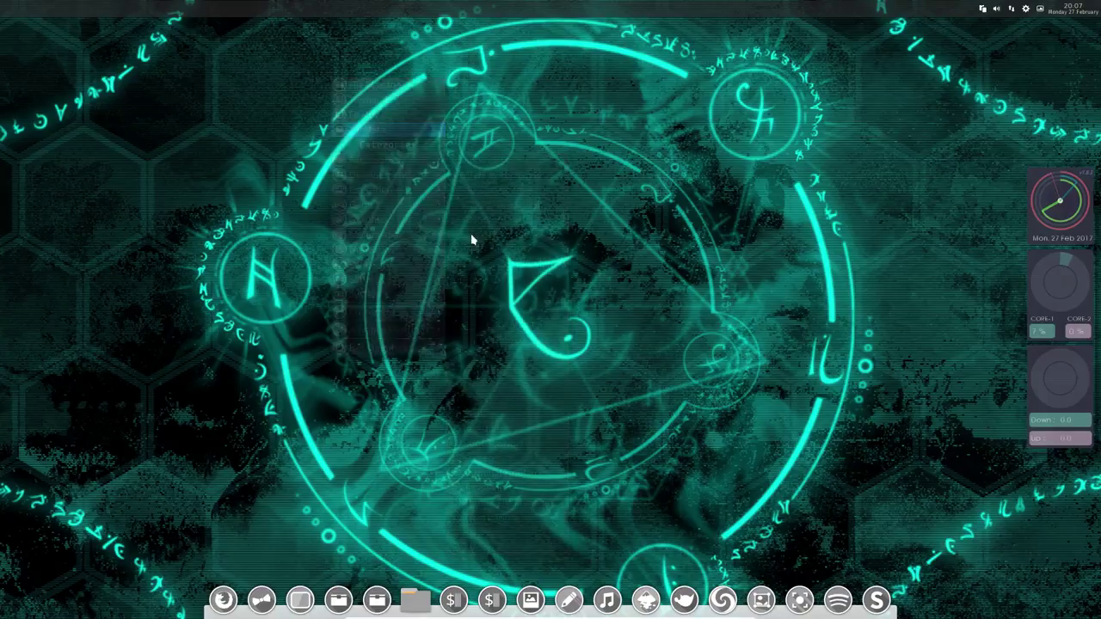
Run Kill Nemo again and examine how transparent the Openbox application menu and its submenus look against the desktop
right_click(465, 230)
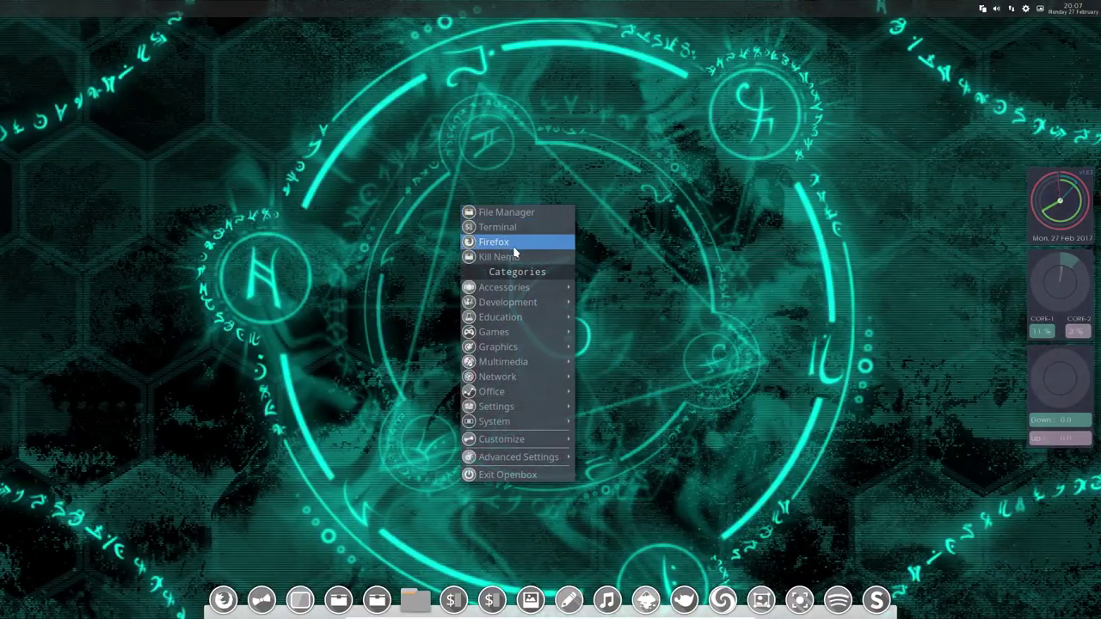
mouse_move(525, 285)
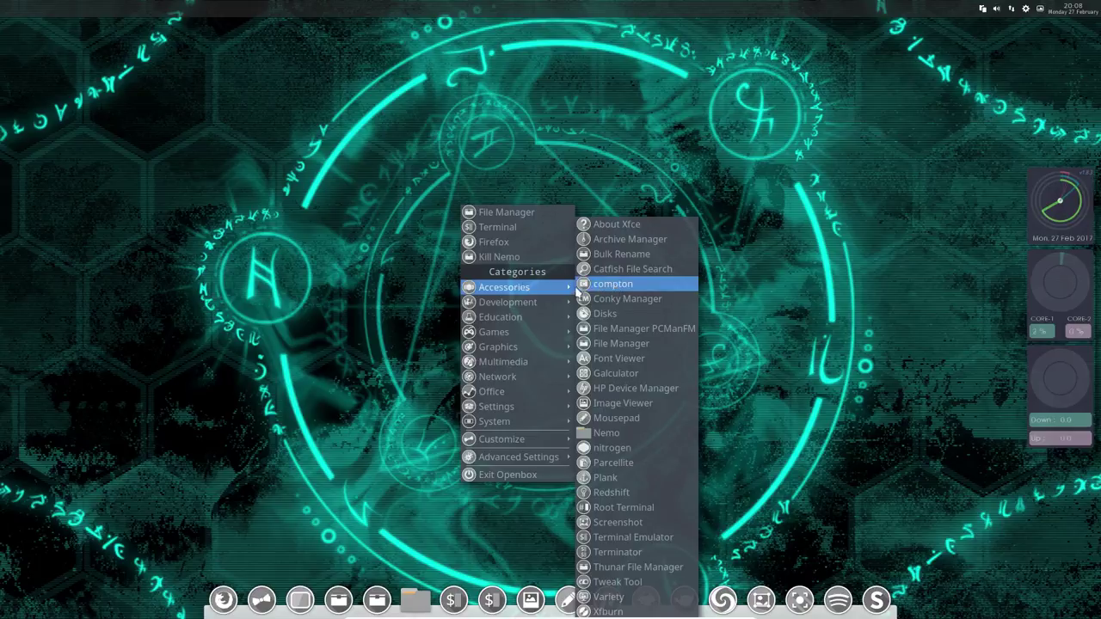
mouse_move(558, 440)
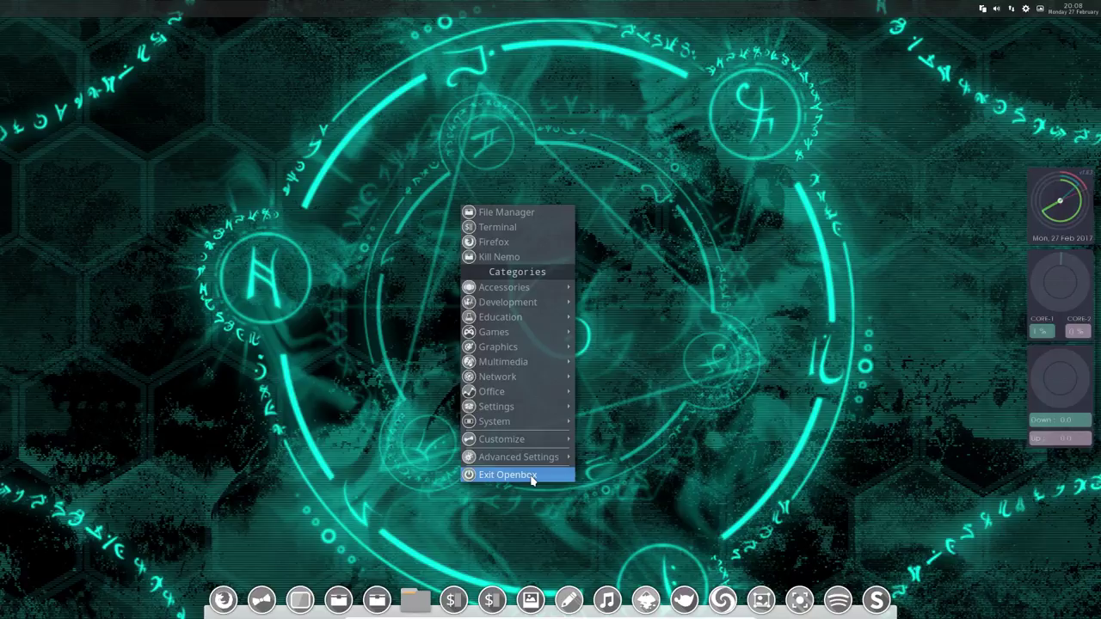
left_click(504, 256)
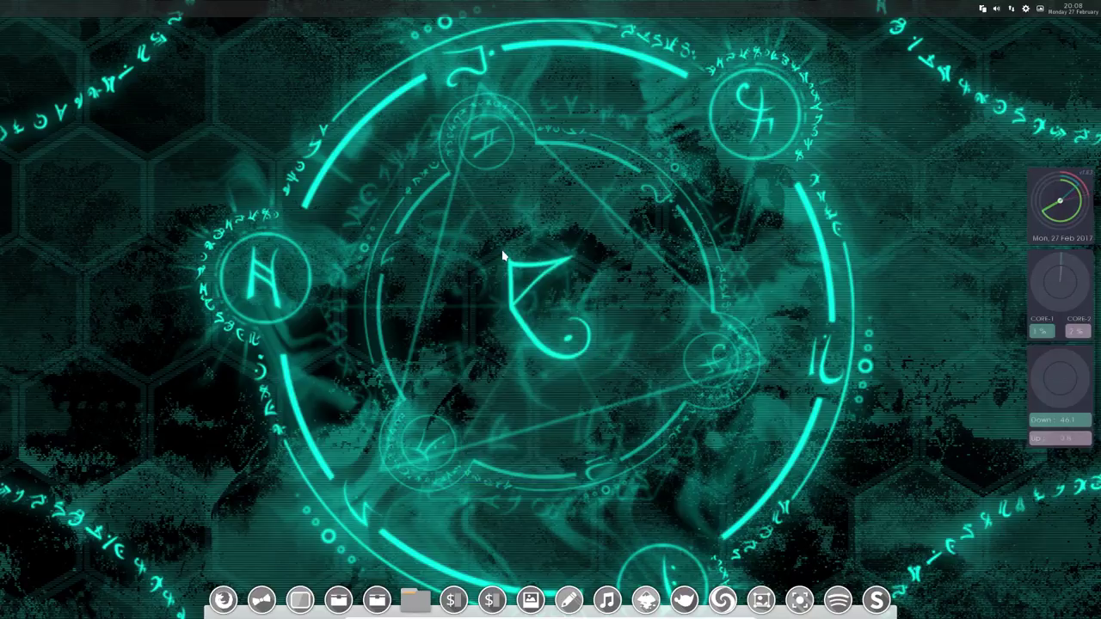
right_click(507, 242)
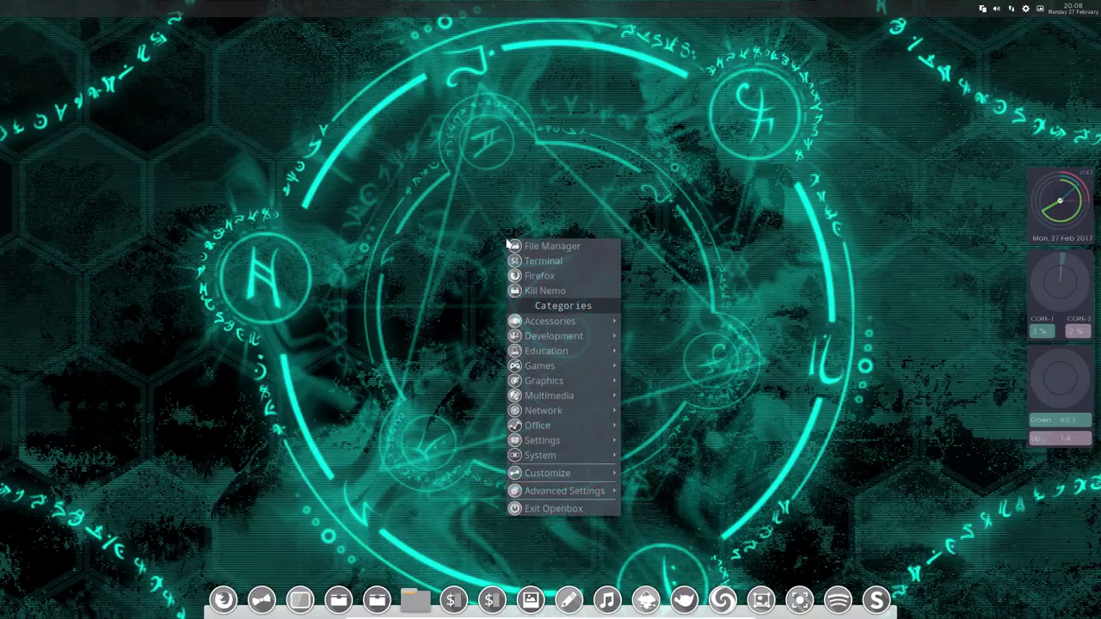
left_click(468, 244)
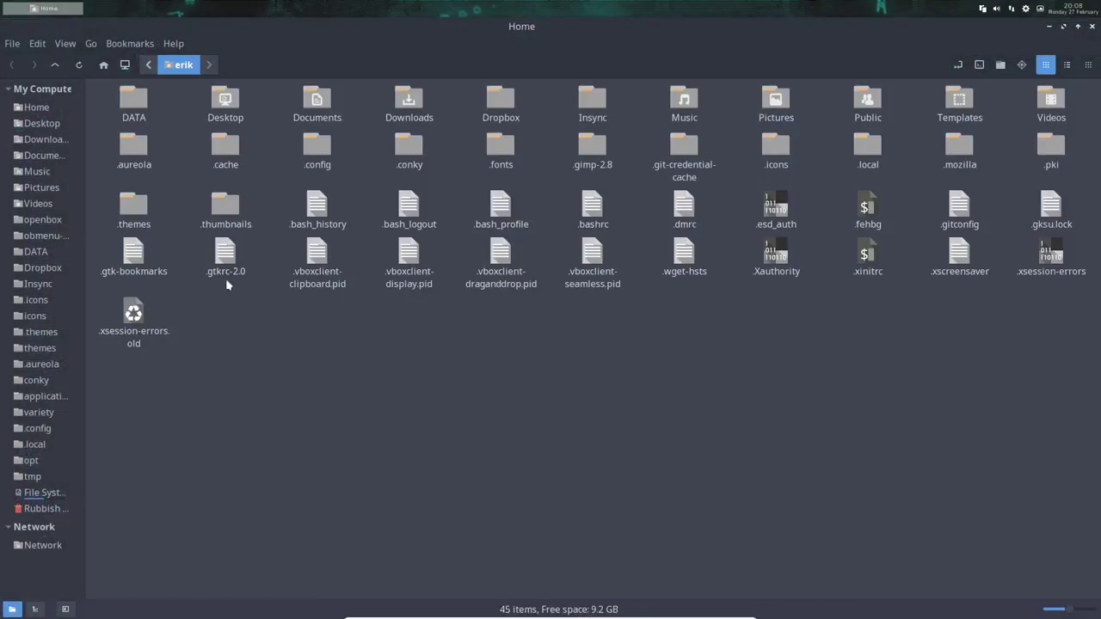
Open the compton settings folder at DATA/AntergosOpenbox/installation/personal/settings/compton
double_click(141, 102)
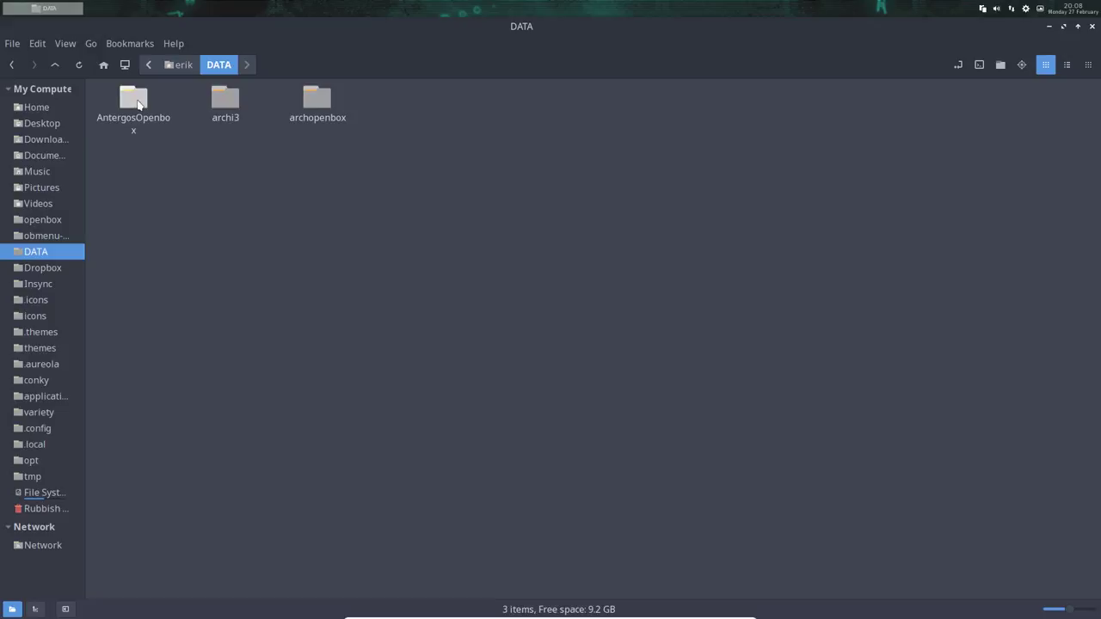
double_click(137, 103)
double_click(137, 103)
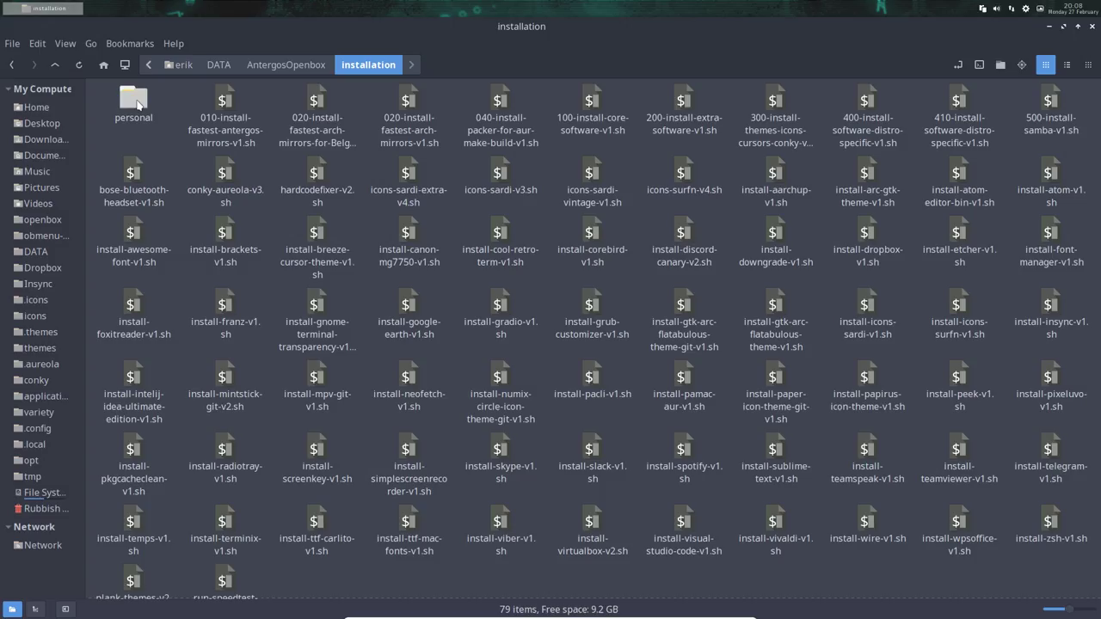
double_click(138, 103)
double_click(215, 101)
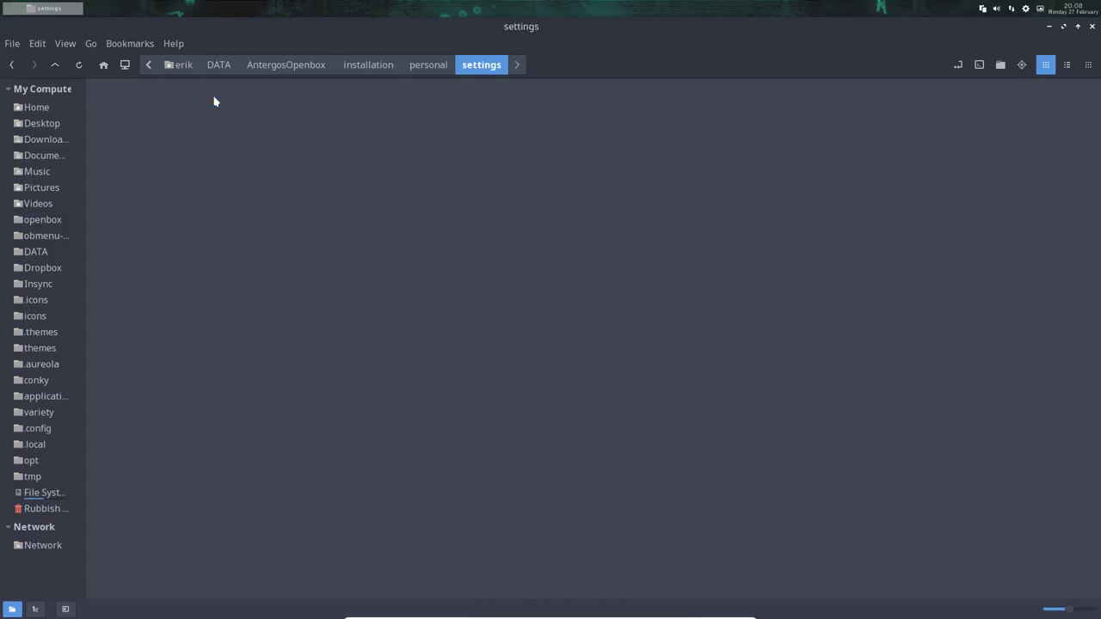
double_click(225, 102)
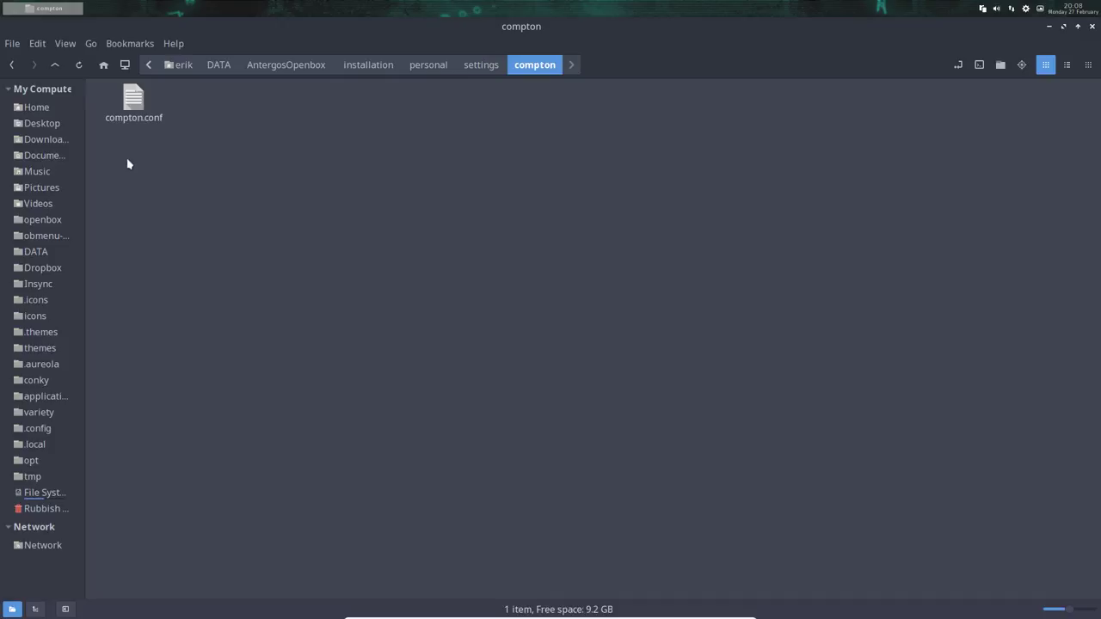
Copy the compton.conf file from the personal compton settings folder
left_click_drag(134, 144, 174, 88)
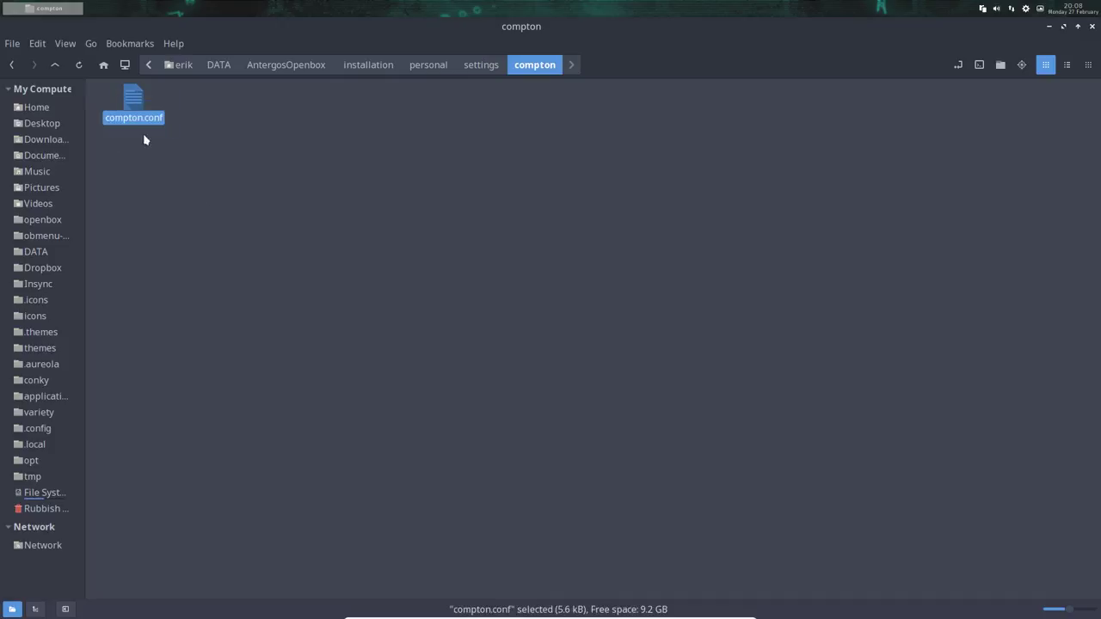
right_click(133, 105)
left_click(189, 174)
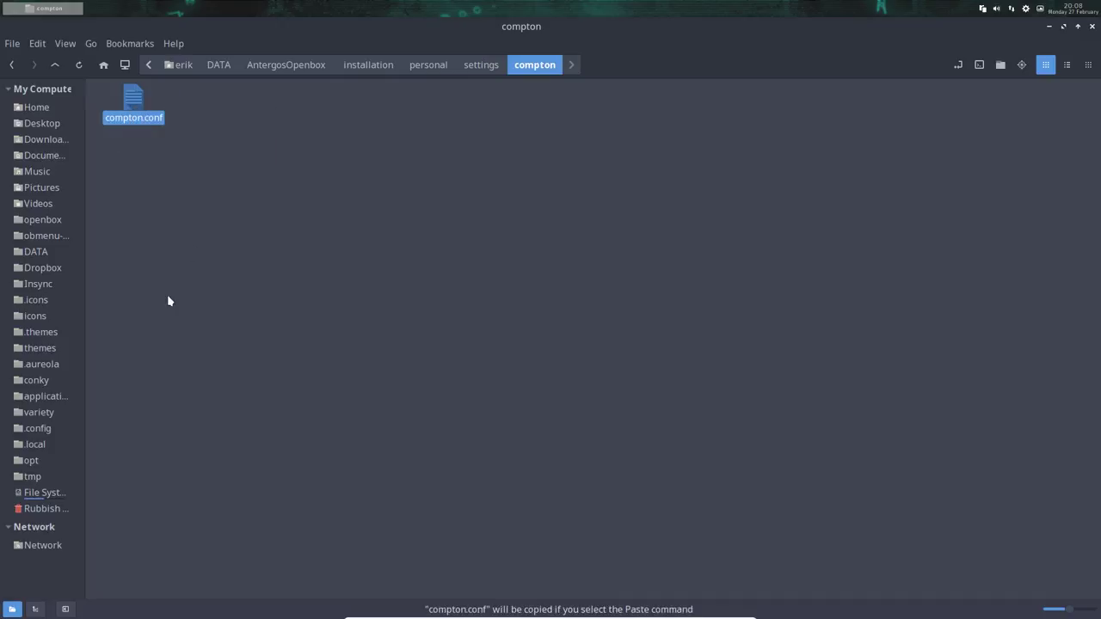
Go to the .config folder in the home directory and locate the compton-antergos.conf and compton.conf files
left_click(43, 110)
left_click(370, 369)
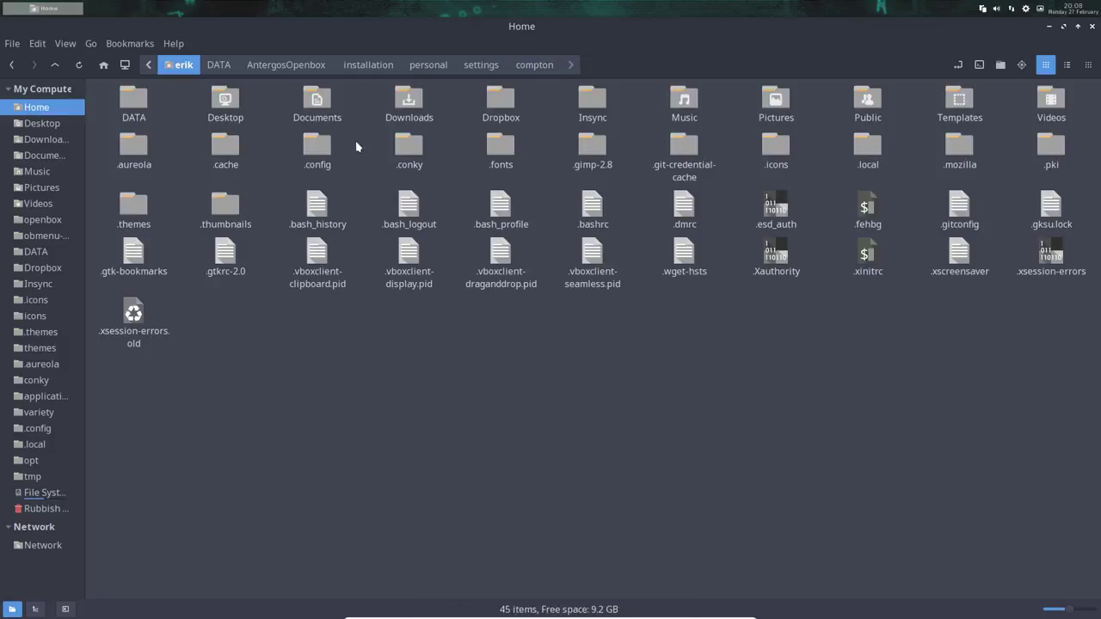
double_click(319, 151)
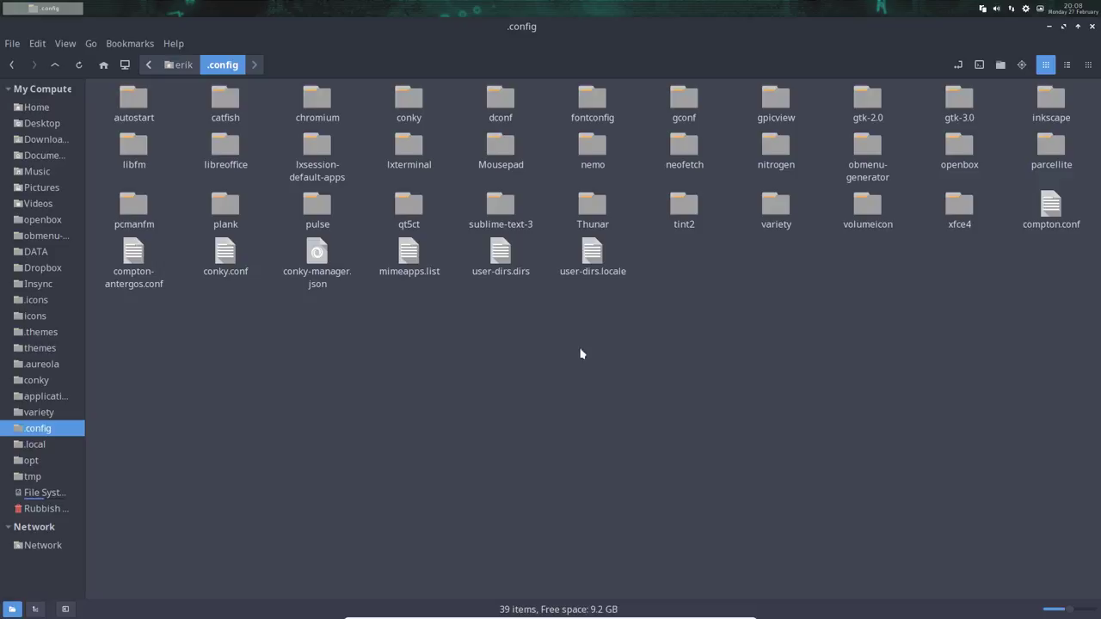
left_click(142, 271)
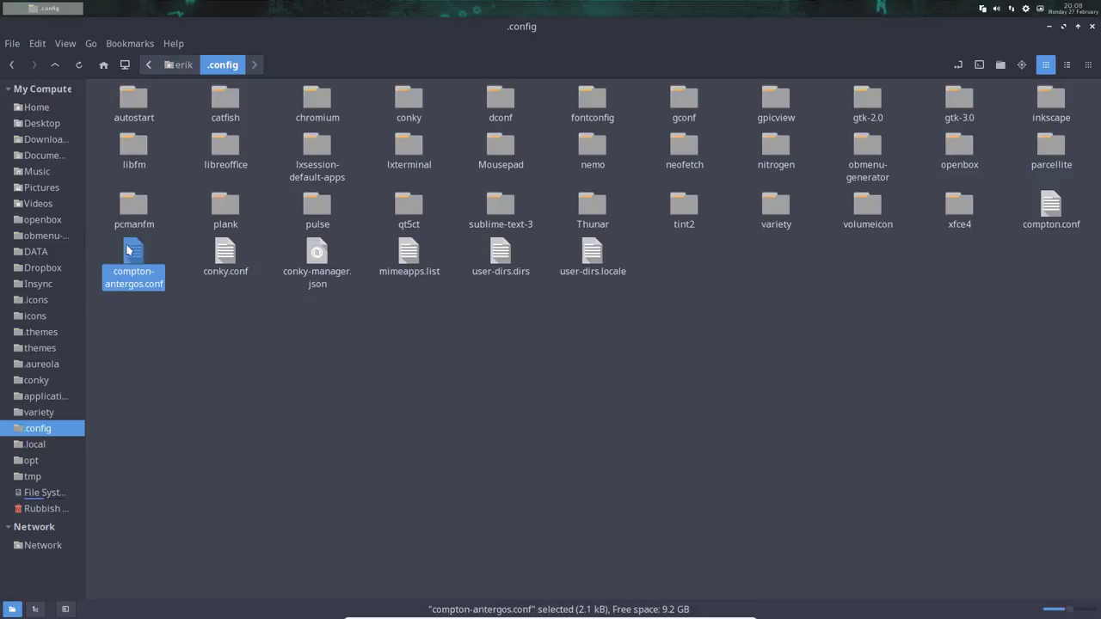
left_click(1054, 210)
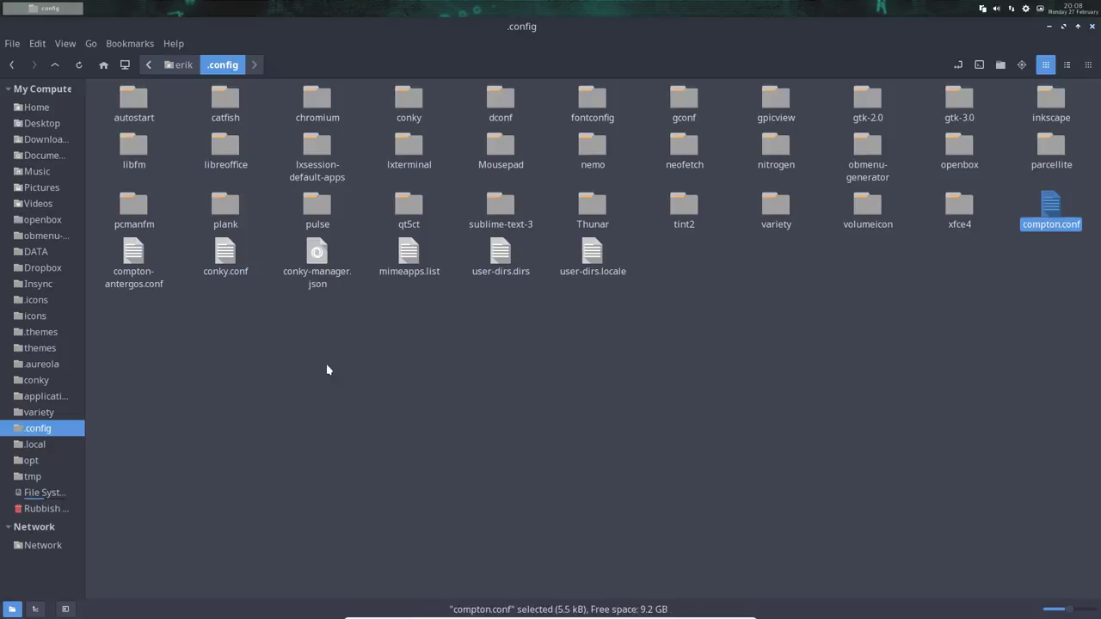
Display the contents of the autostart file in the openbox configuration folder
left_click(55, 228)
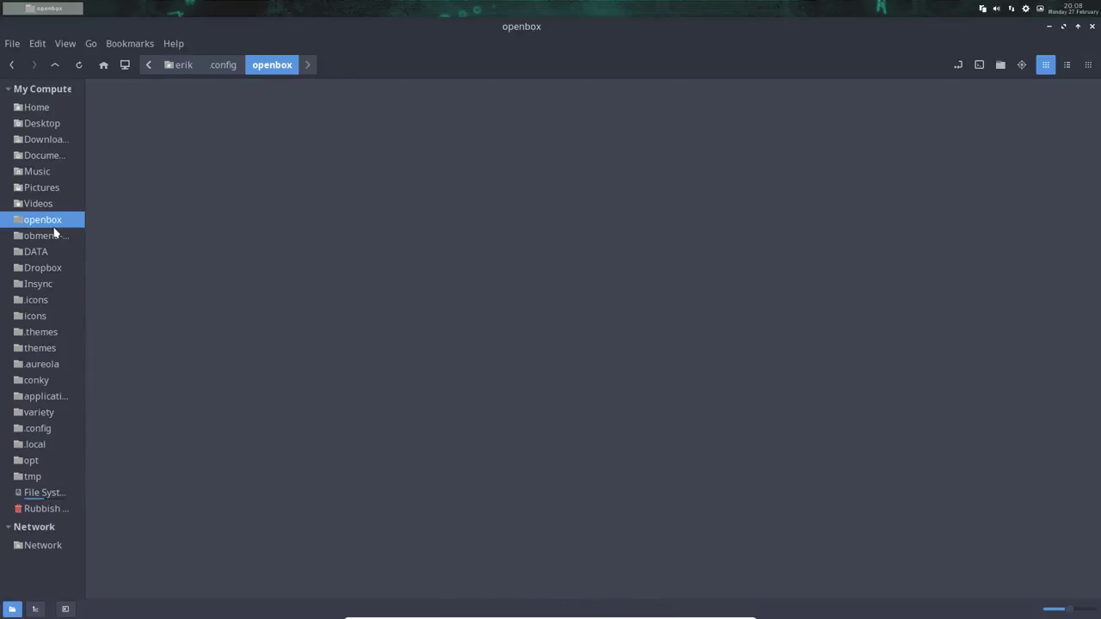
double_click(235, 103)
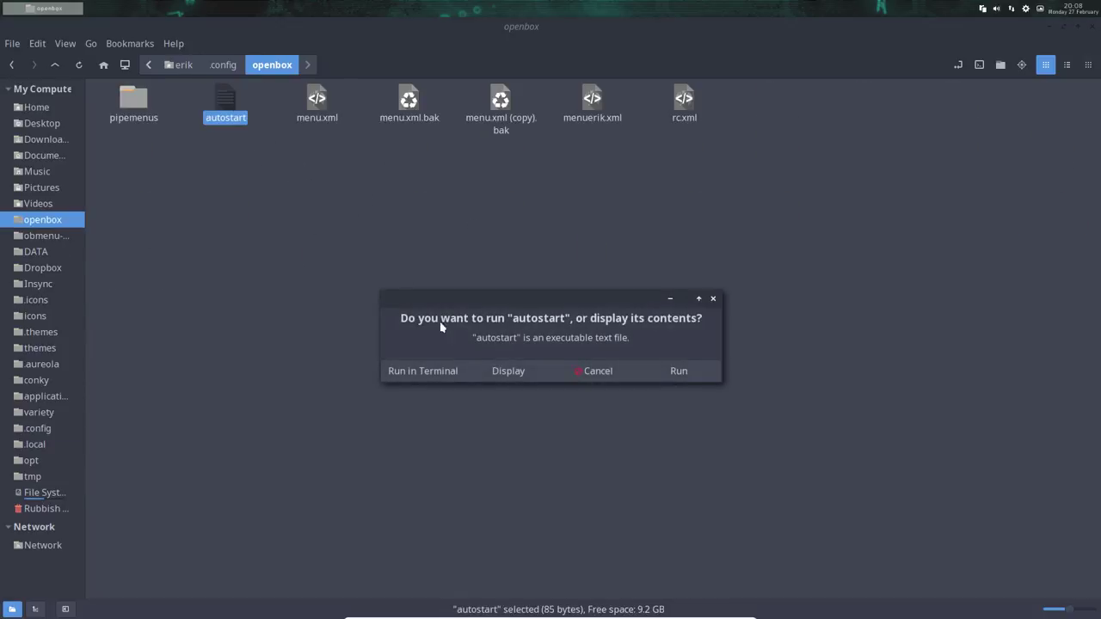
left_click(508, 371)
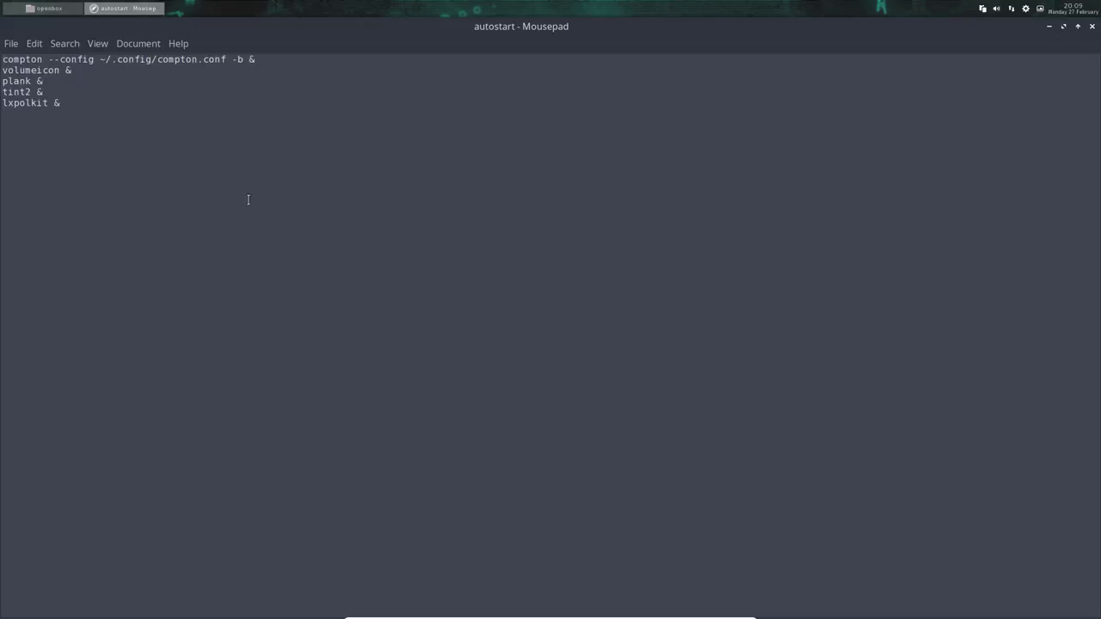
Examine the line that launches compton with ~/.config/compton.conf in the autostart file, and close the file
left_click_drag(5, 58, 243, 58)
left_click_drag(248, 59, 256, 59)
left_click_drag(260, 59, 8, 59)
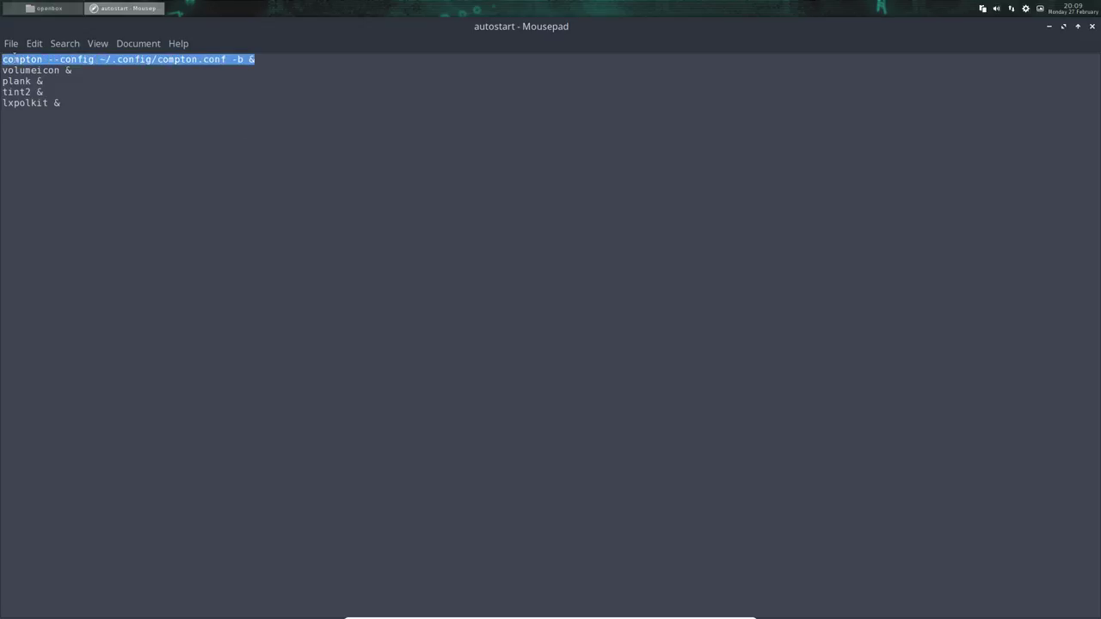
left_click(1092, 26)
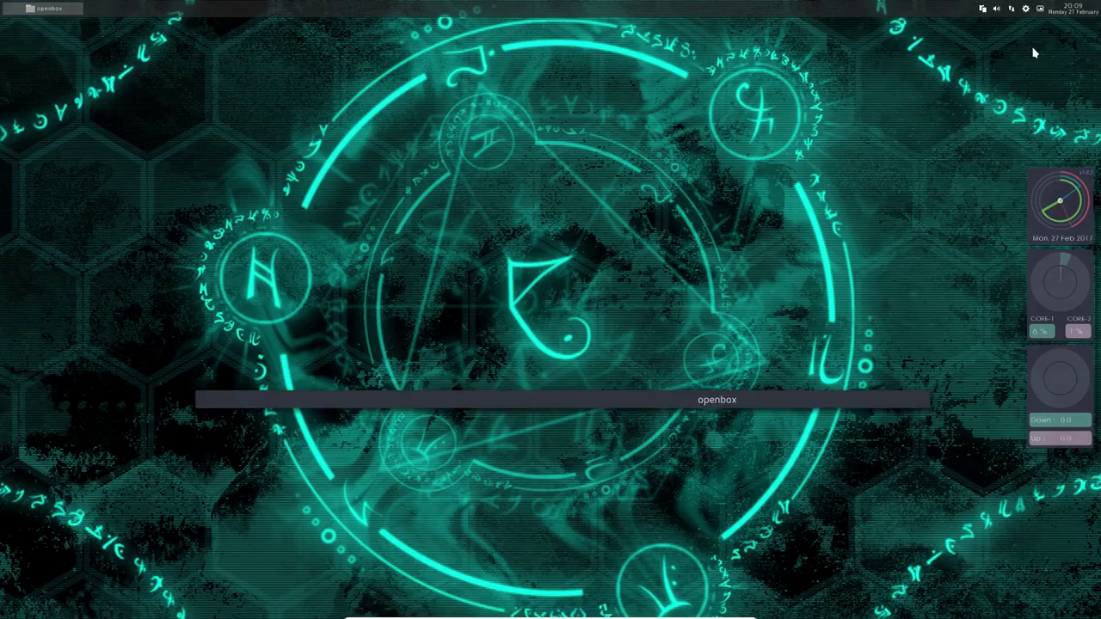
Minimize the openbox folder window and open Thunar File Manager at the home folder
left_click(1049, 26)
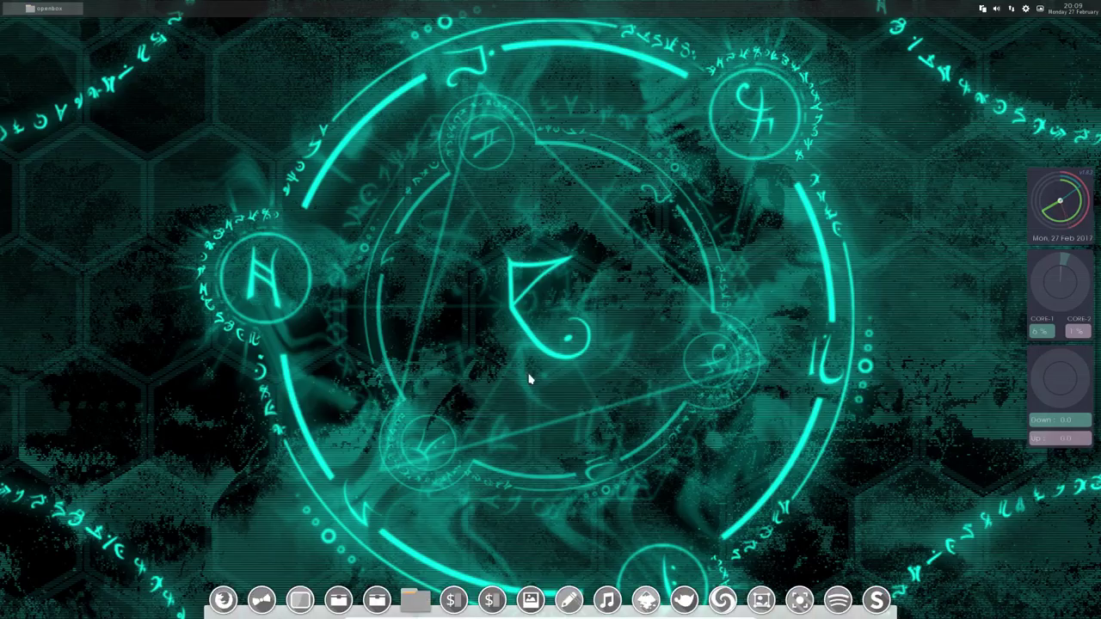
left_click(419, 601)
left_click(421, 602)
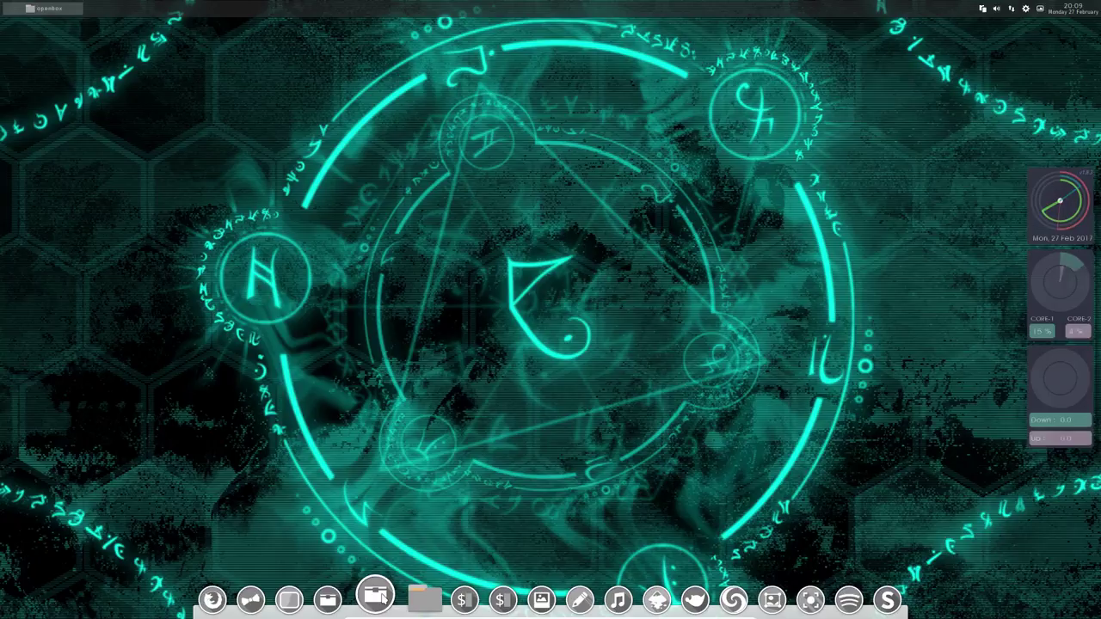
left_click(376, 598)
left_click(376, 599)
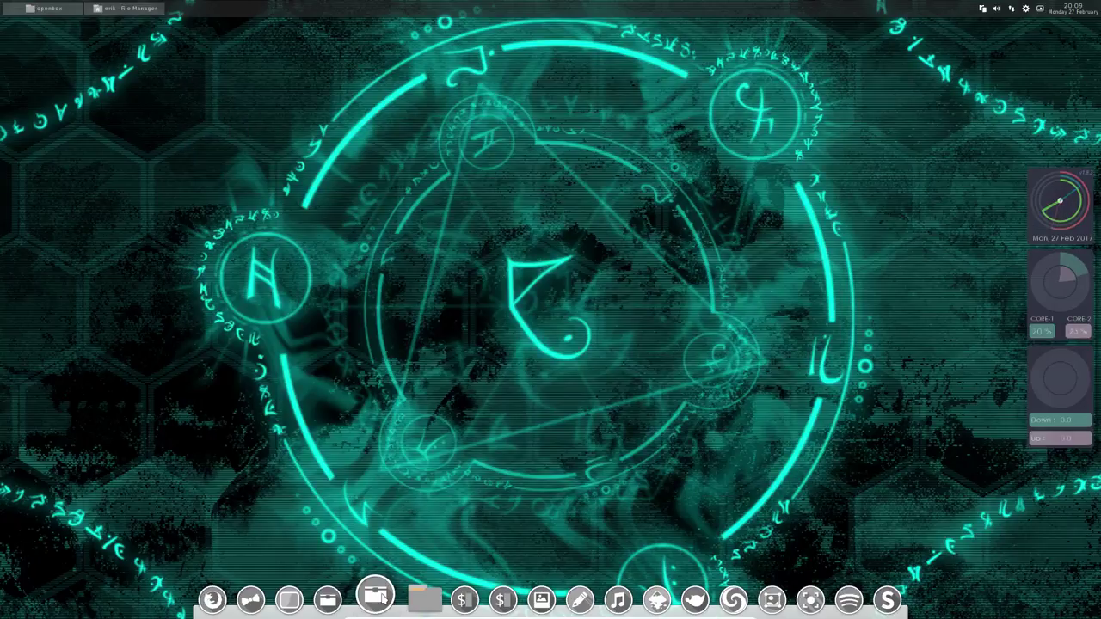
left_click(376, 598)
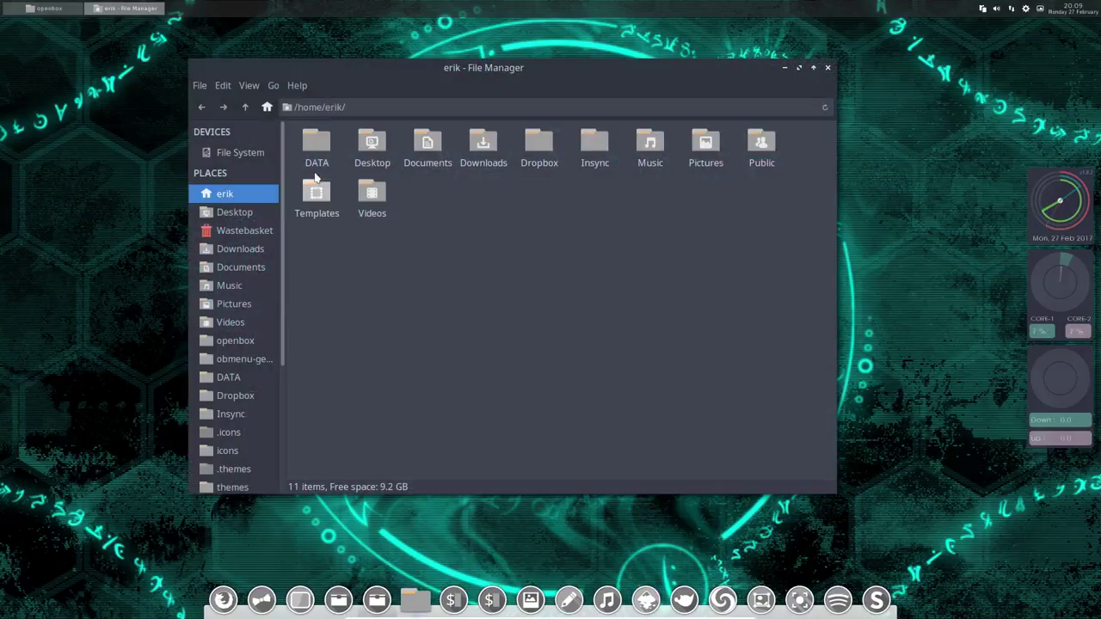
Check the transparency of Thunar's Go menu and shift the window toward the desktop's upper-left corner
left_click(273, 86)
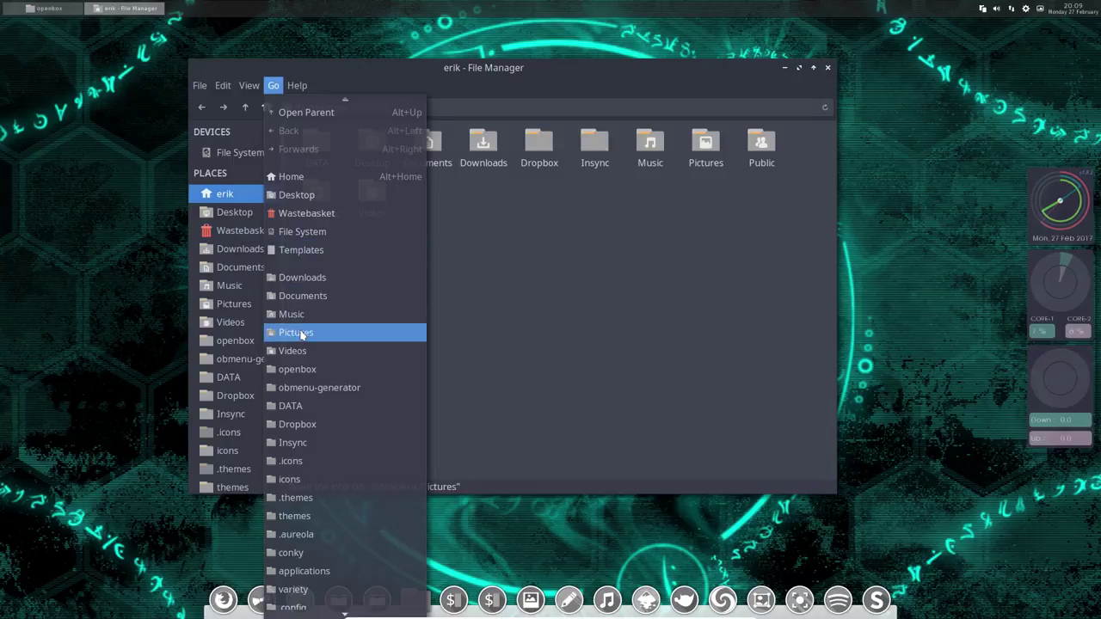
left_click(483, 404)
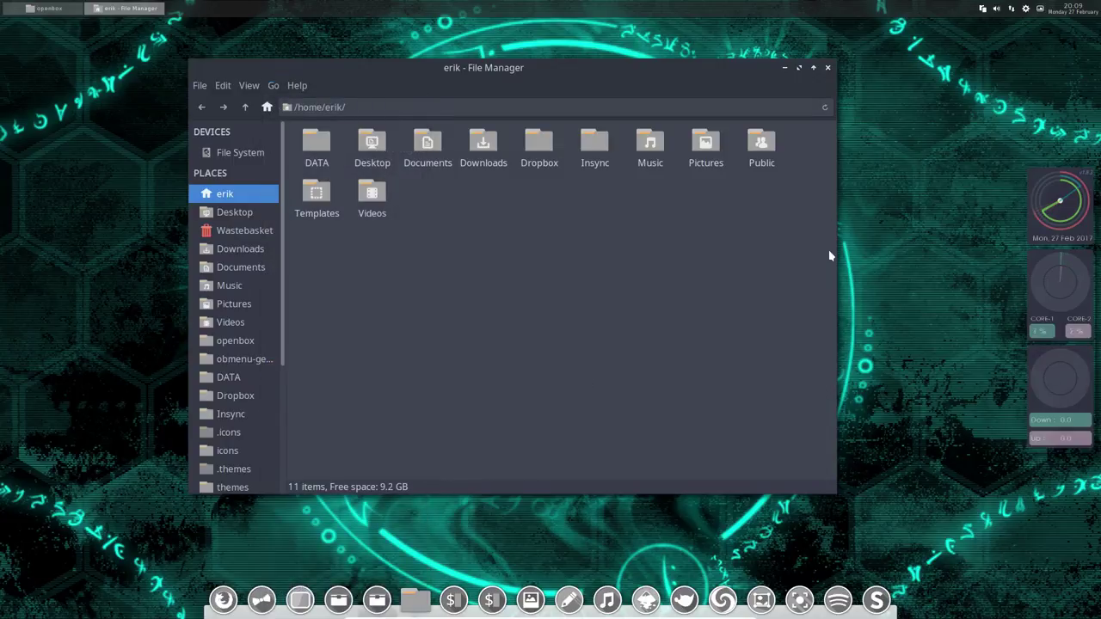
left_click_drag(670, 66, 459, 46)
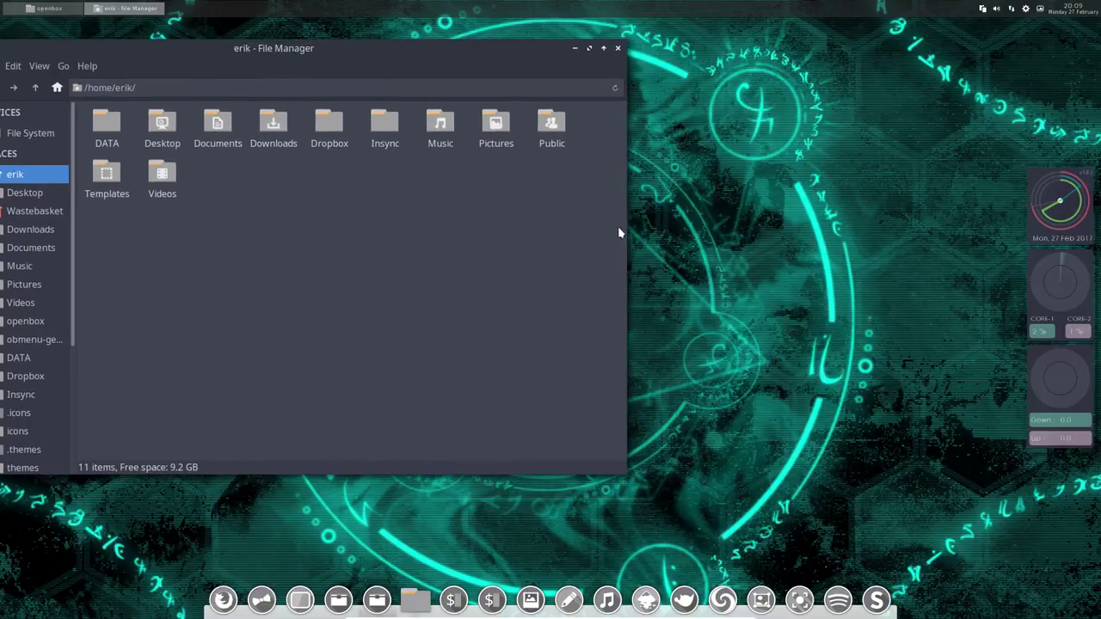
Open two terminal windows and restore the openbox folder window
left_click(461, 598)
left_click(456, 598)
left_click(374, 598)
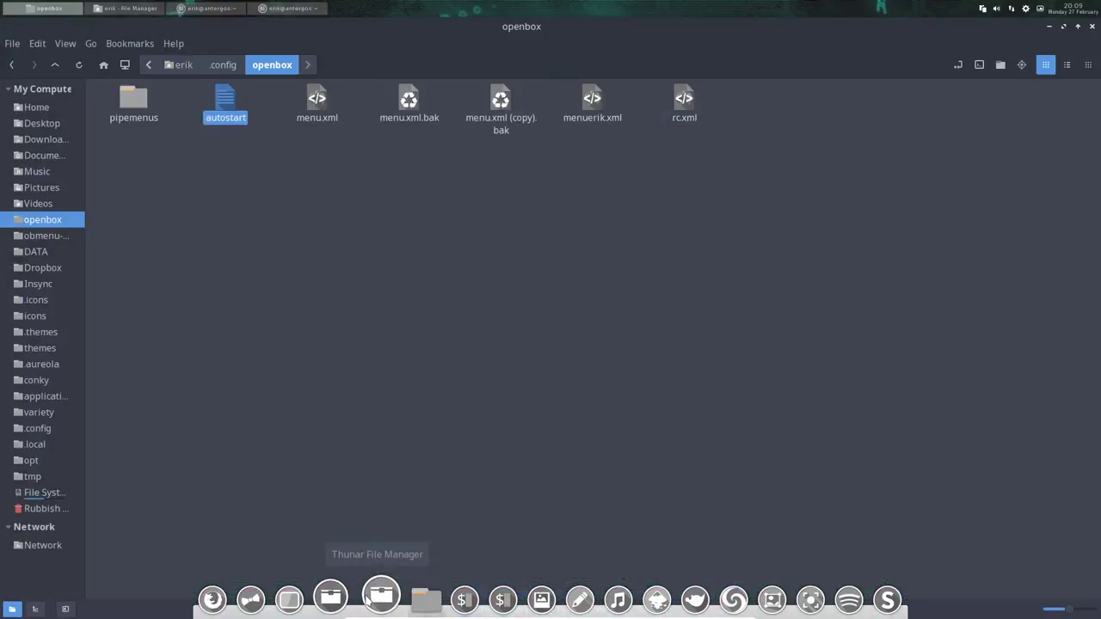
Move the Thunar home window over the openbox folder window and switch focus between them to compare inactive-window transparency
left_click(370, 598)
left_click_drag(500, 60, 861, 173)
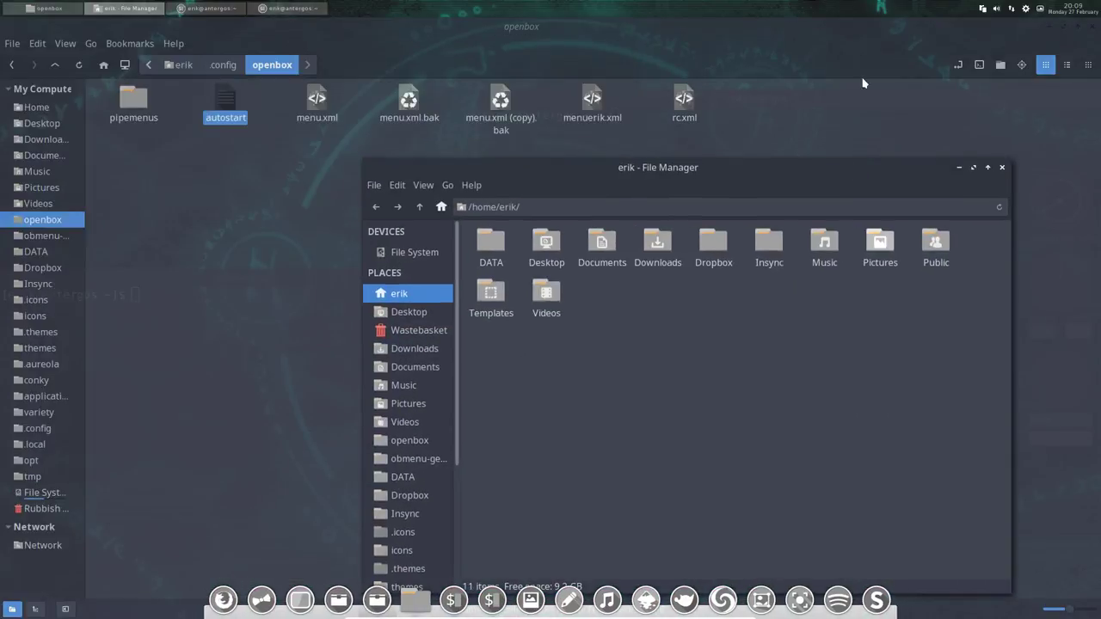
left_click(855, 34)
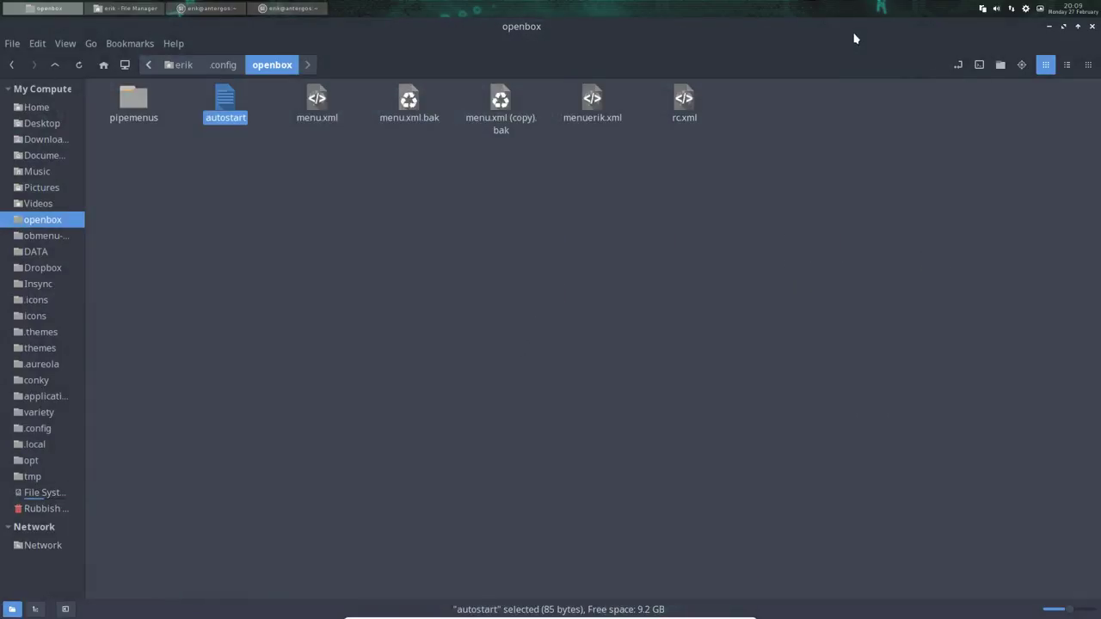
Restore the maximized openbox window to normal size and focus the Thunar, terminal and openbox windows in turn to compare inactive-window transparency
left_click(1063, 26)
left_click_drag(681, 74, 469, 63)
left_click(689, 389)
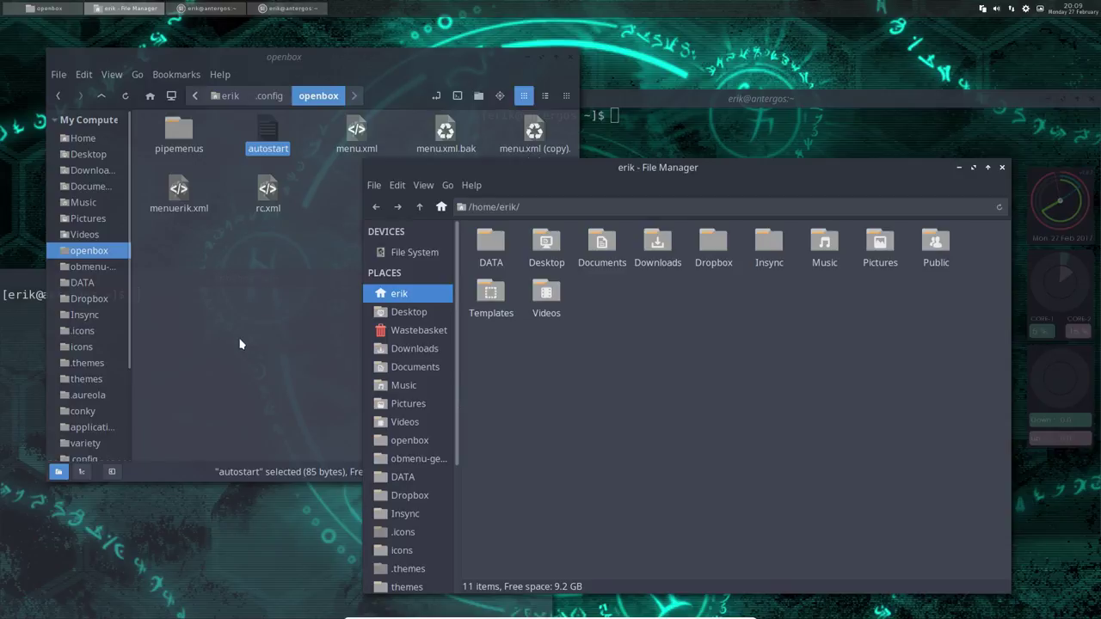
left_click(249, 539)
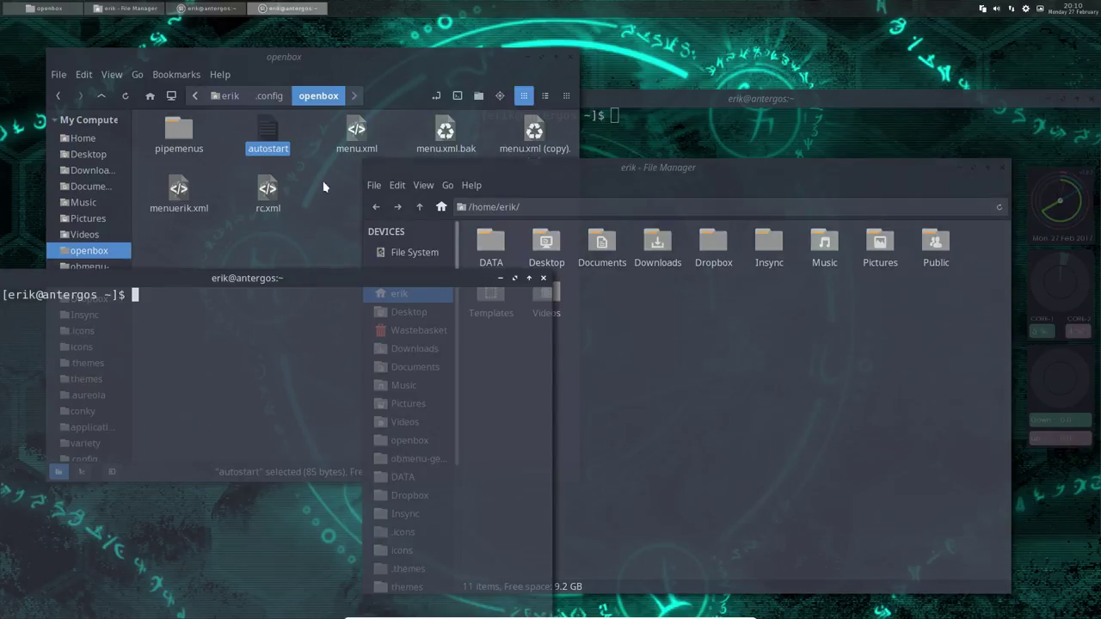
left_click(918, 103)
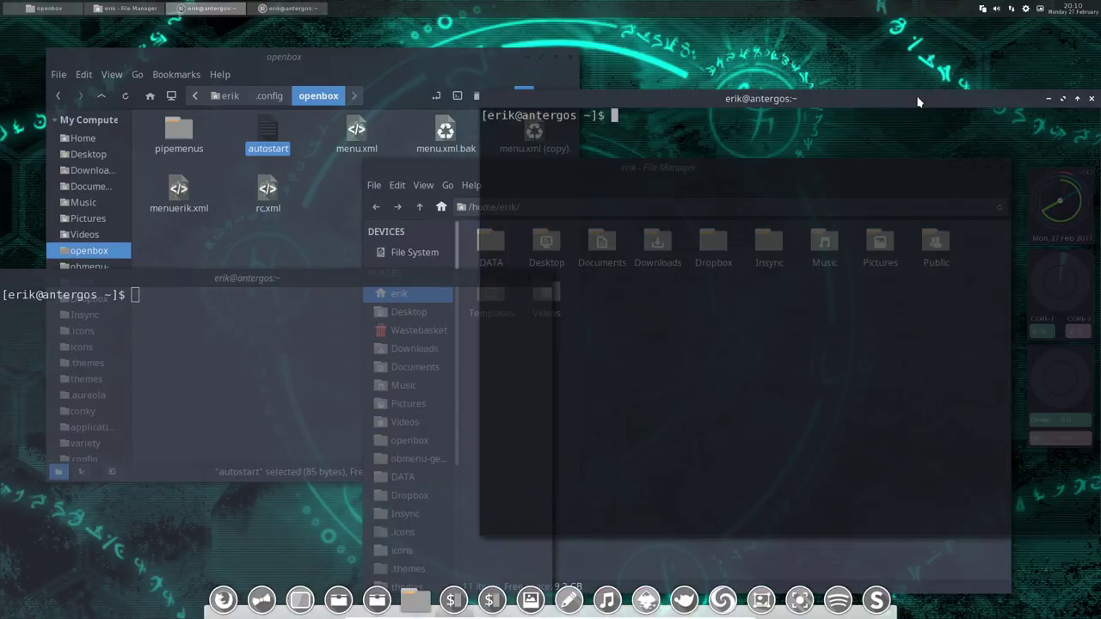
left_click(349, 58)
Check the transparency of the openbox window's Bookmarks and Help menus, and minimize that window
left_click(175, 74)
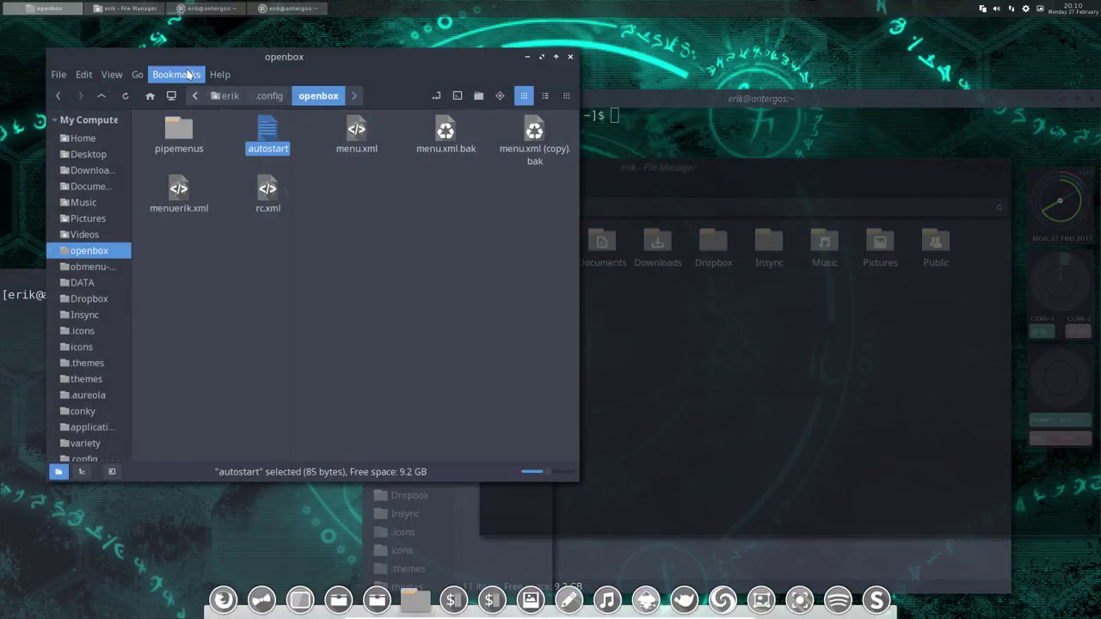
mouse_move(220, 74)
left_click(434, 265)
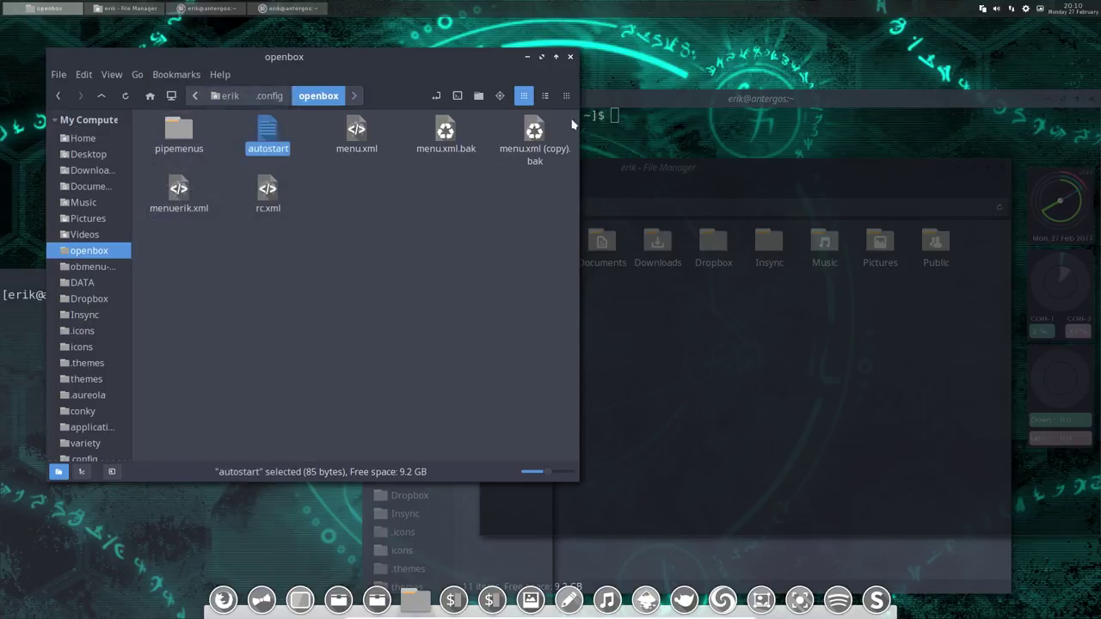
left_click(528, 60)
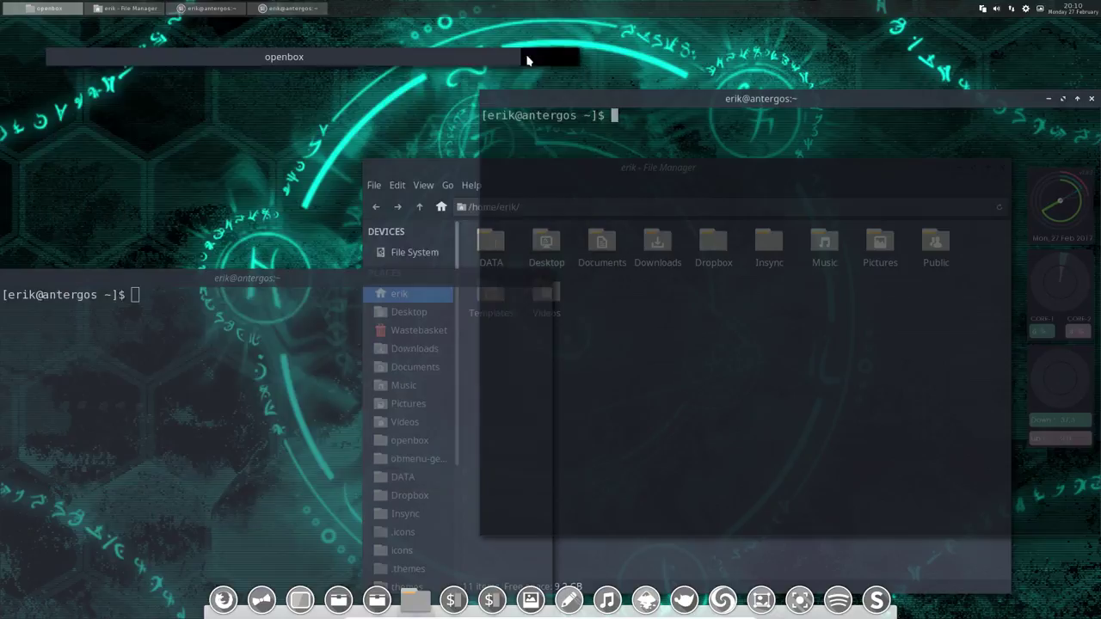
Minimize and restore the Thunar home window repeatedly to examine its fading effect
left_click(135, 10)
left_click(135, 9)
left_click(135, 10)
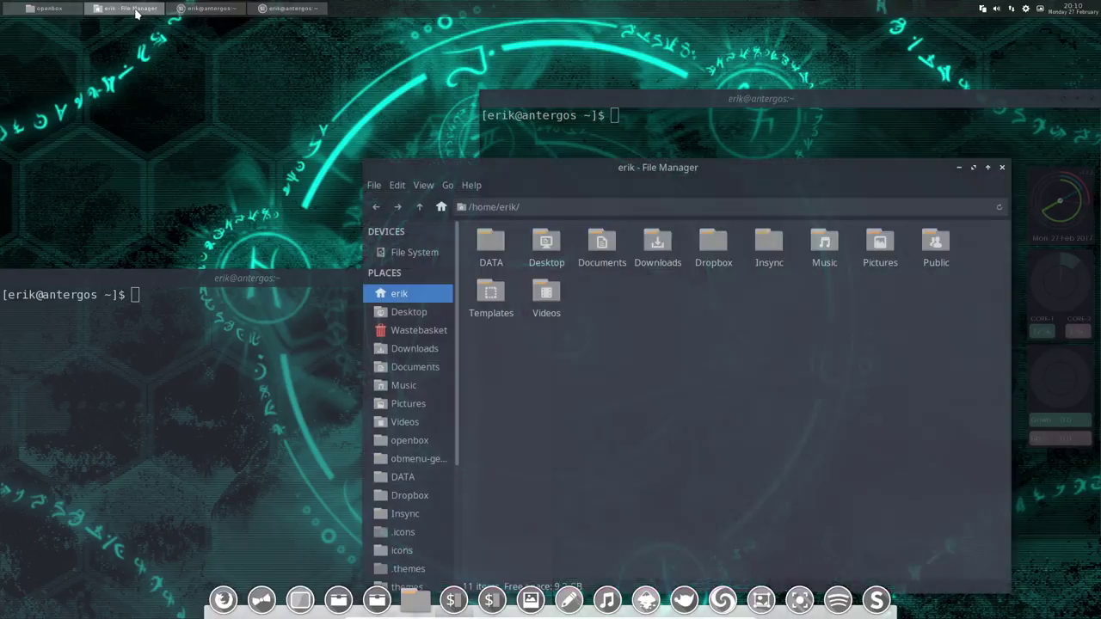
left_click(135, 10)
left_click(135, 9)
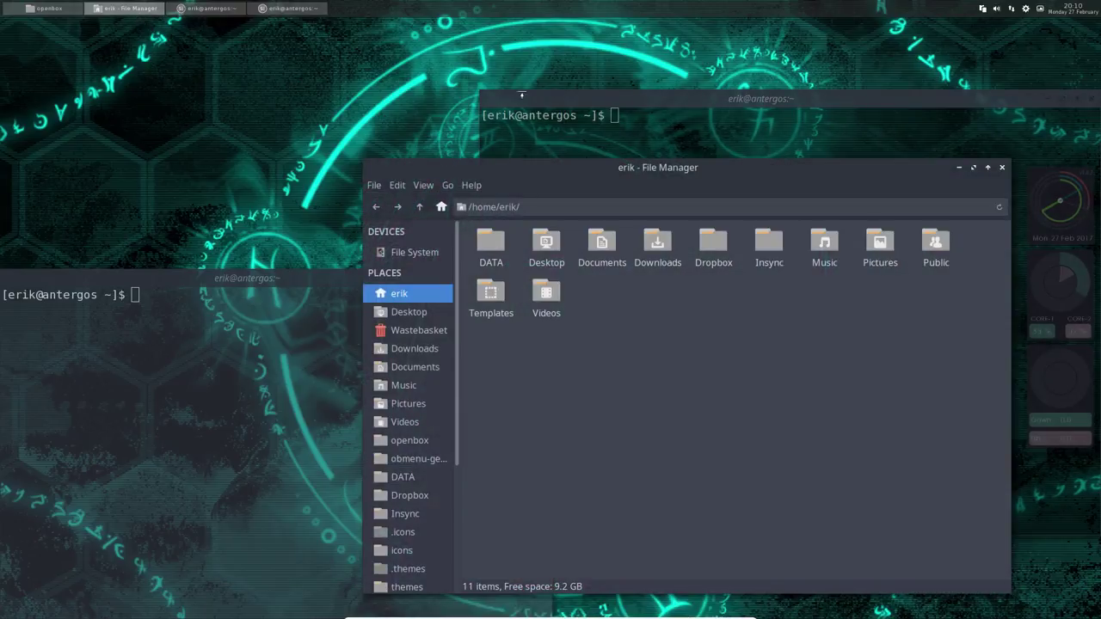
Close the Thunar home window and both terminals, moving each terminal over the desktop before closing it
left_click(1003, 168)
left_click_drag(1035, 99, 676, 30)
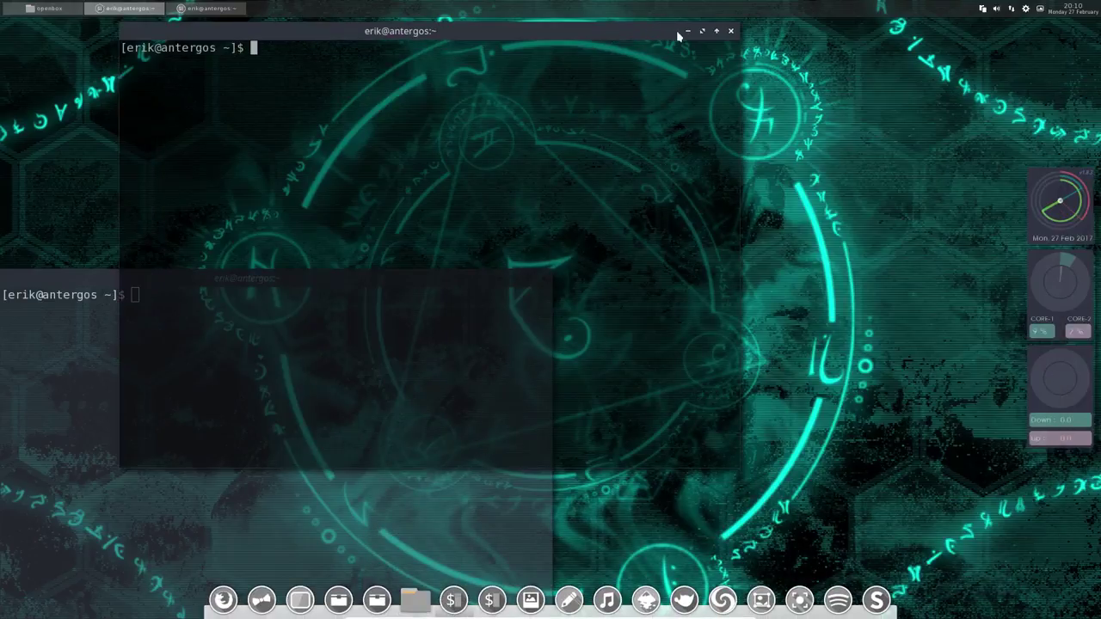
left_click(732, 31)
left_click_drag(384, 277, 612, 80)
left_click(742, 76)
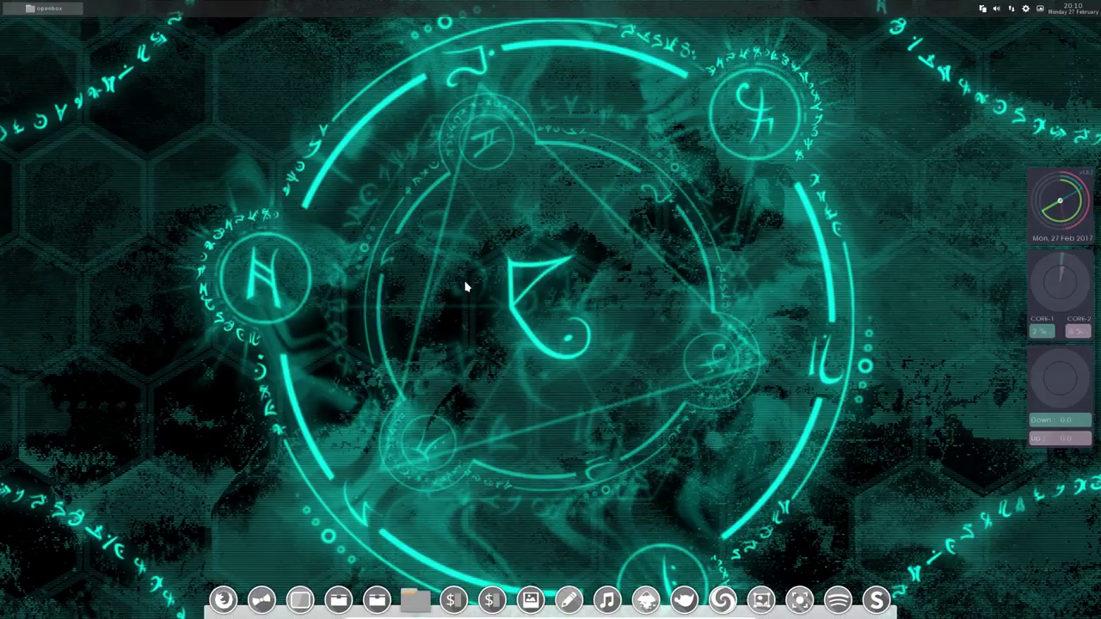
Restore the openbox folder window, go to the .config folder and open compton.conf
left_click(415, 600)
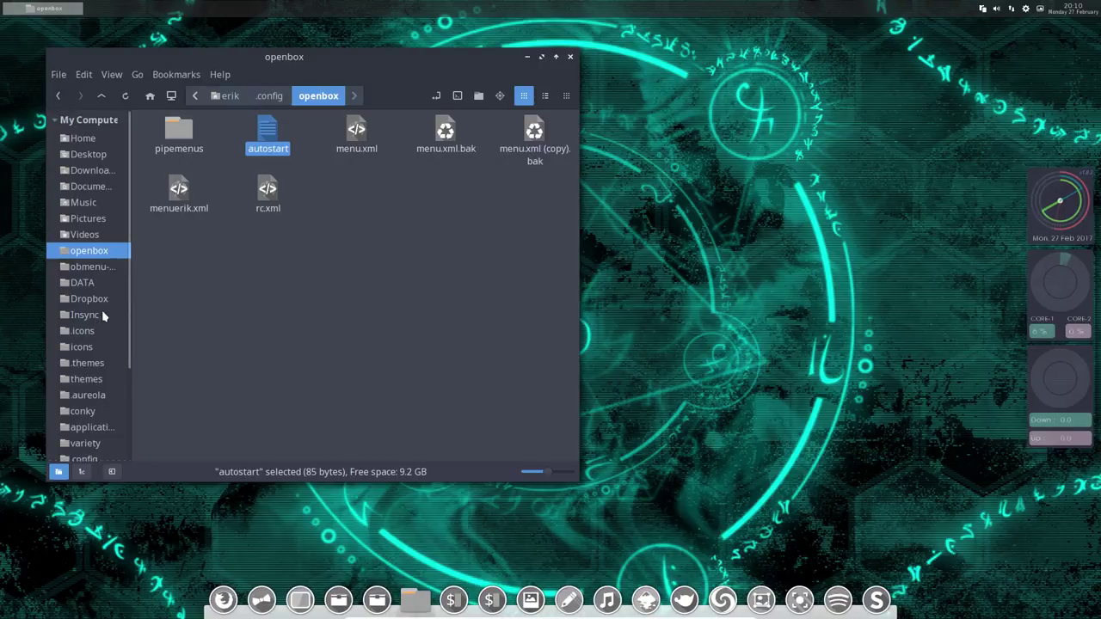
scroll(104, 443, "down", 1)
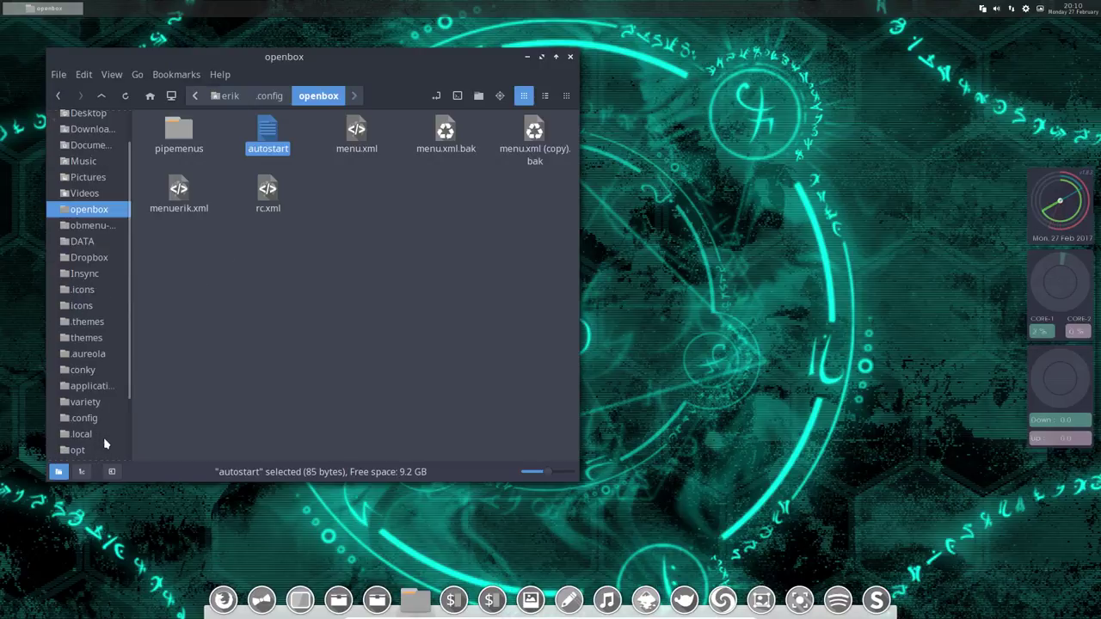
left_click(97, 420)
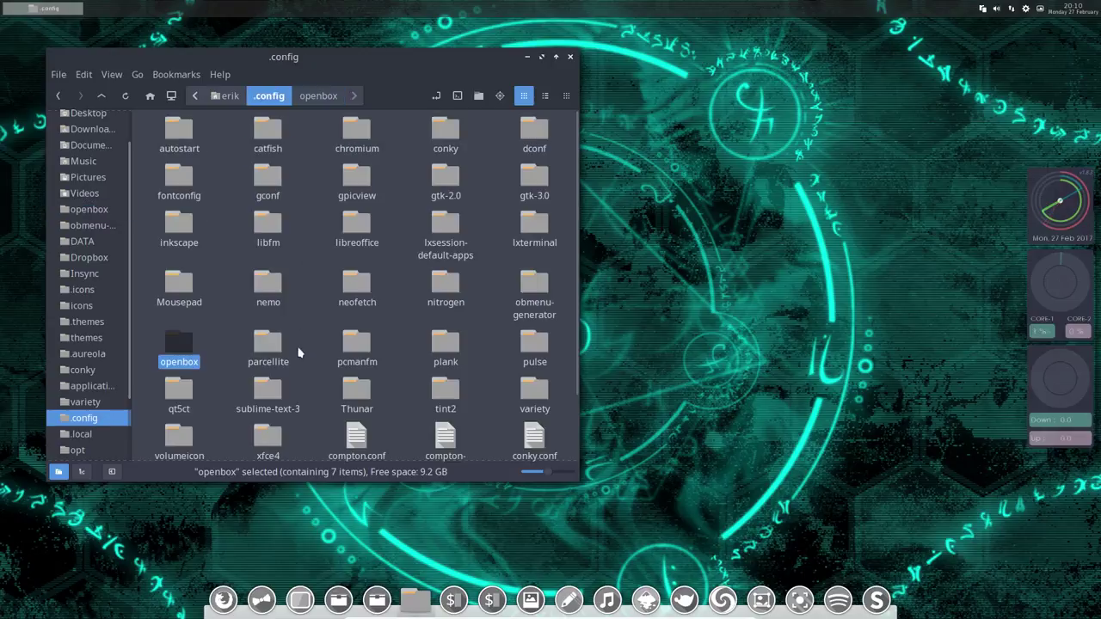
scroll(349, 427, "down", 1)
double_click(352, 430)
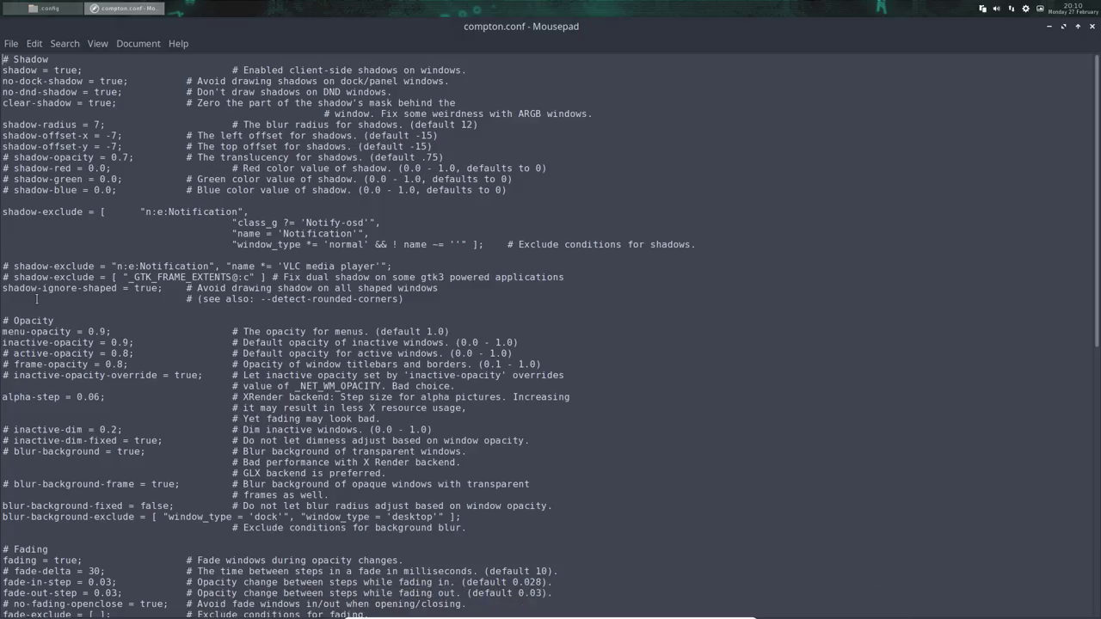
Review the Shadow, Opacity and remaining sections of compton.conf, highlighting the section blocks
left_click_drag(36, 299, 1, 57)
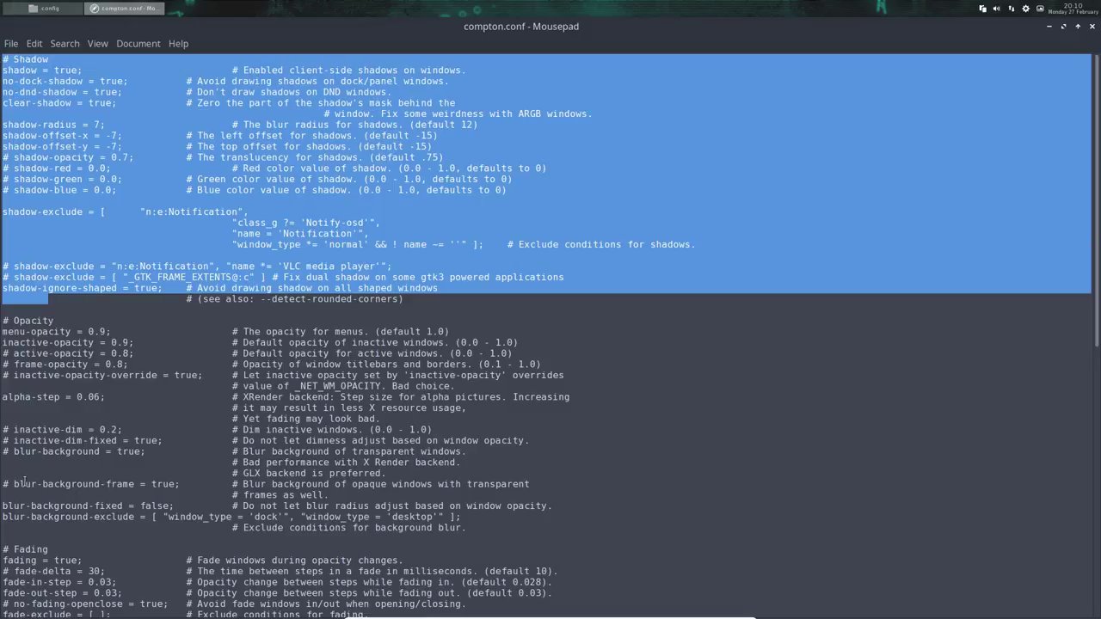
left_click_drag(3, 527, 3, 322)
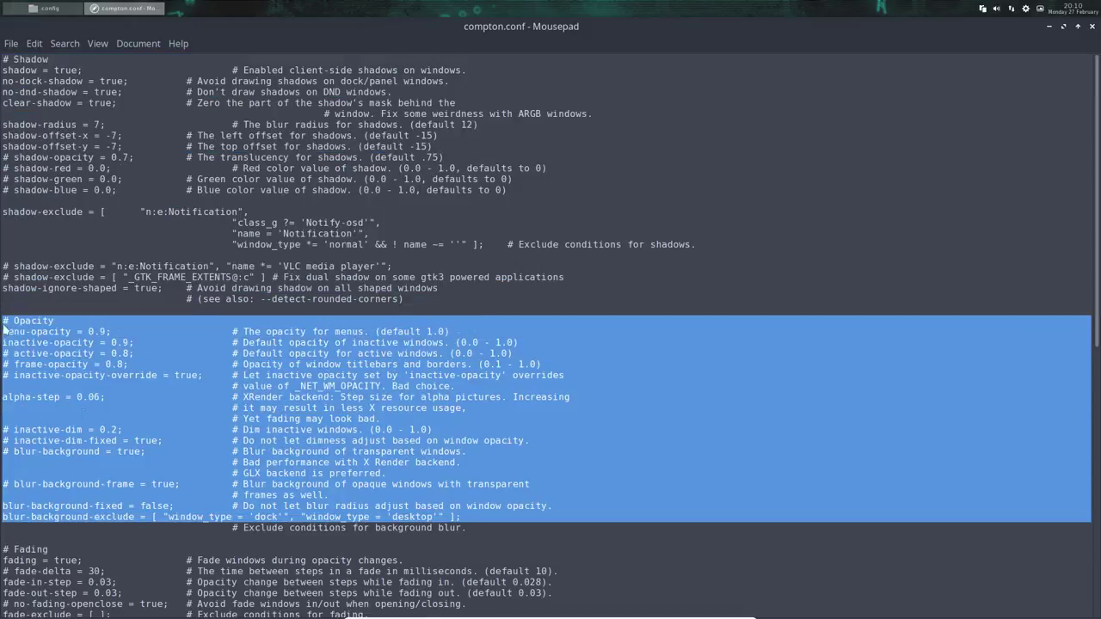
scroll(136, 469, "down", 5)
scroll(136, 477, "down", 2)
left_click_drag(31, 398, 4, 324)
left_click(102, 345)
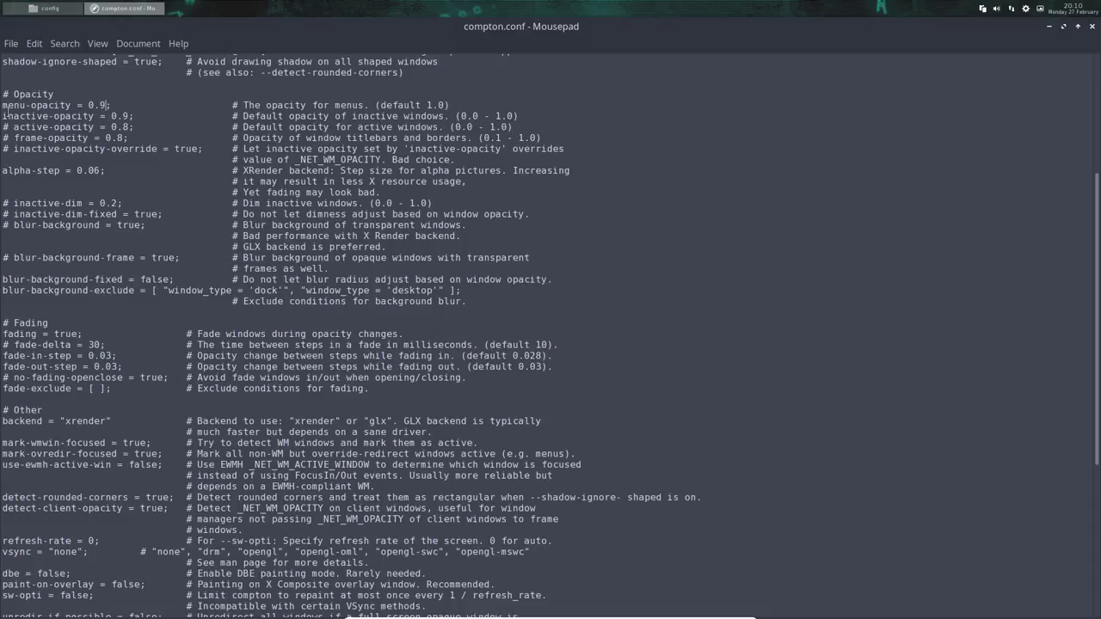
Change the menu-opacity value to 0.8 in the Opacity section
left_click_drag(2, 105, 97, 105)
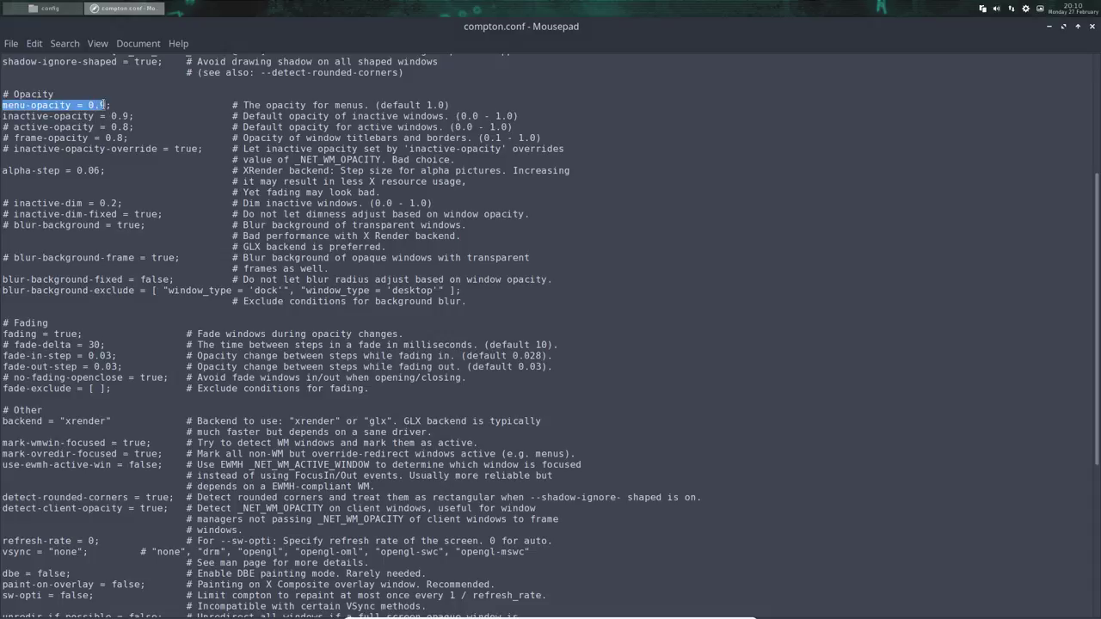
left_click(103, 105)
key("BackSpace")
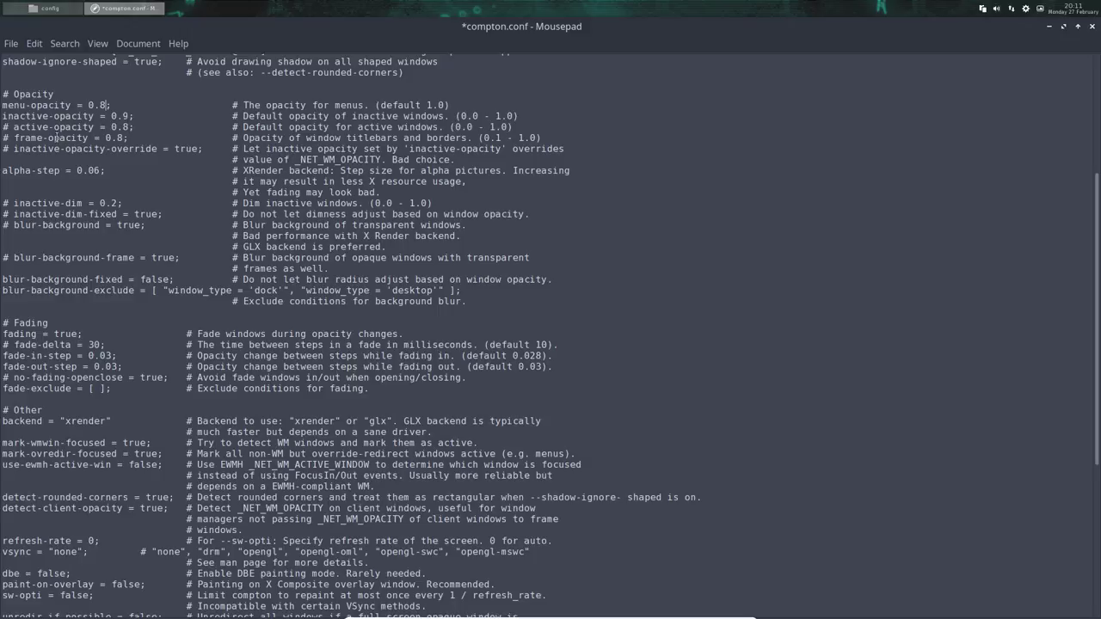
Highlight the comment marks before active-opacity and frame-opacity, and examine frame-opacity's description and allowed range
left_click_drag(9, 128, 1, 128)
left_click_drag(10, 138, 1, 138)
left_click_drag(470, 138, 294, 138)
left_click_drag(478, 138, 542, 137)
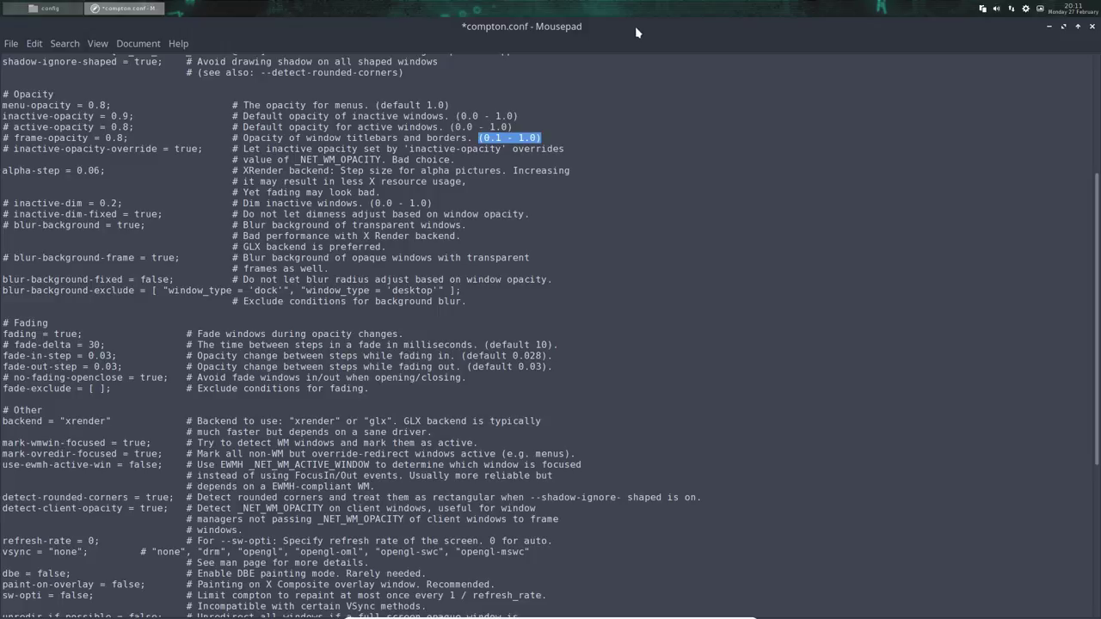
Undo the menu-opacity edit, set the value to 0.9 and save compton.conf
key("ctrl+z")
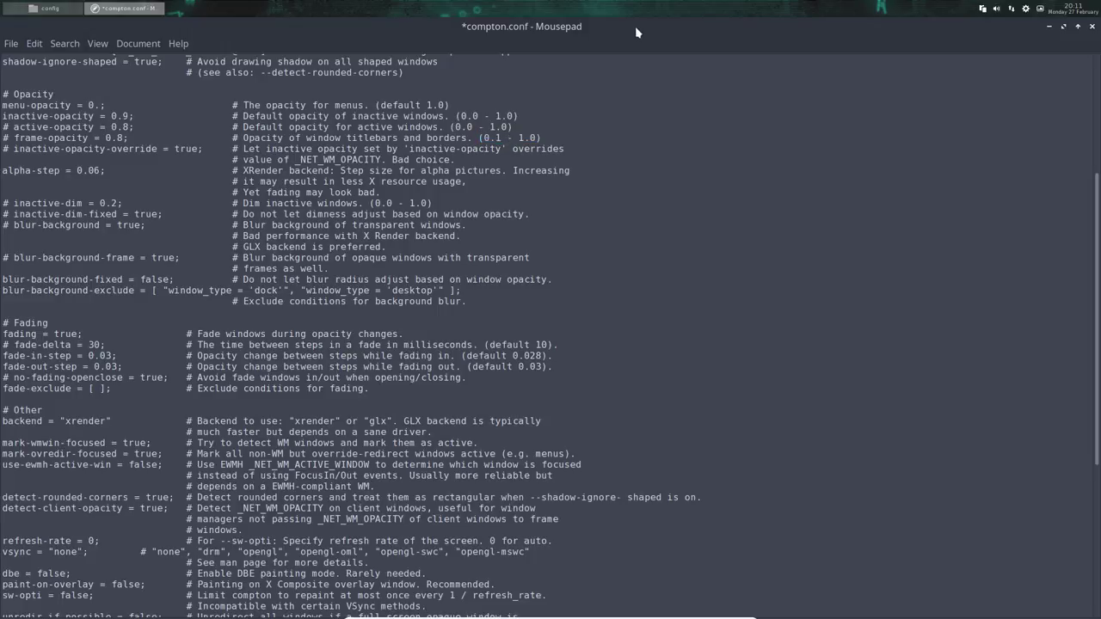
type("9")
key("ctrl+s")
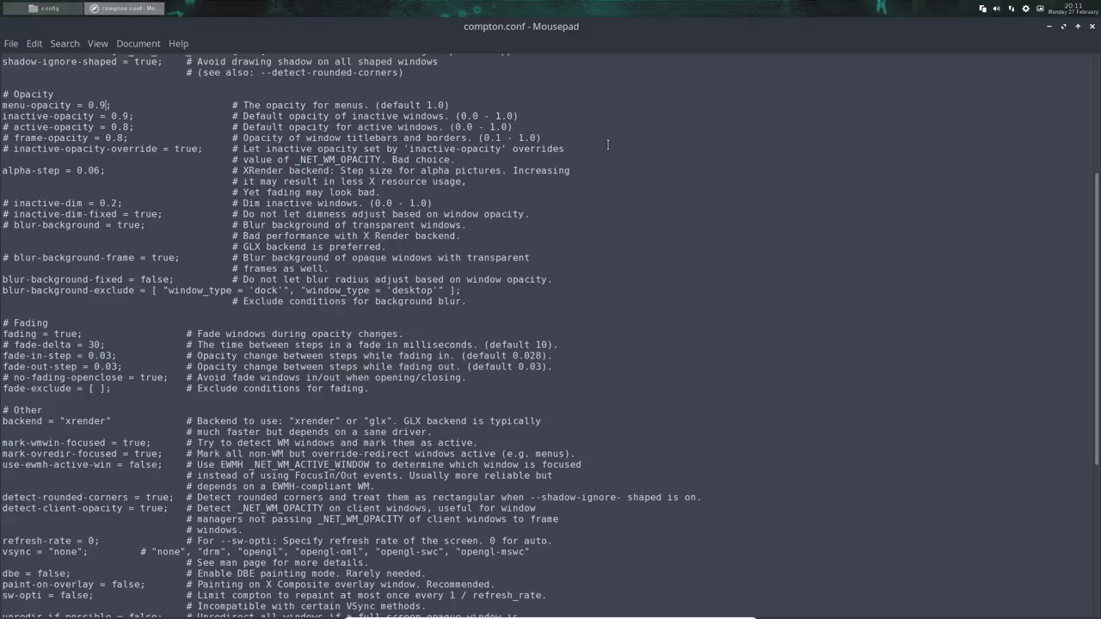
Close the compton.conf editor and move the .config folder window toward the desktop's centre
left_click(1092, 27)
left_click_drag(460, 56, 727, 58)
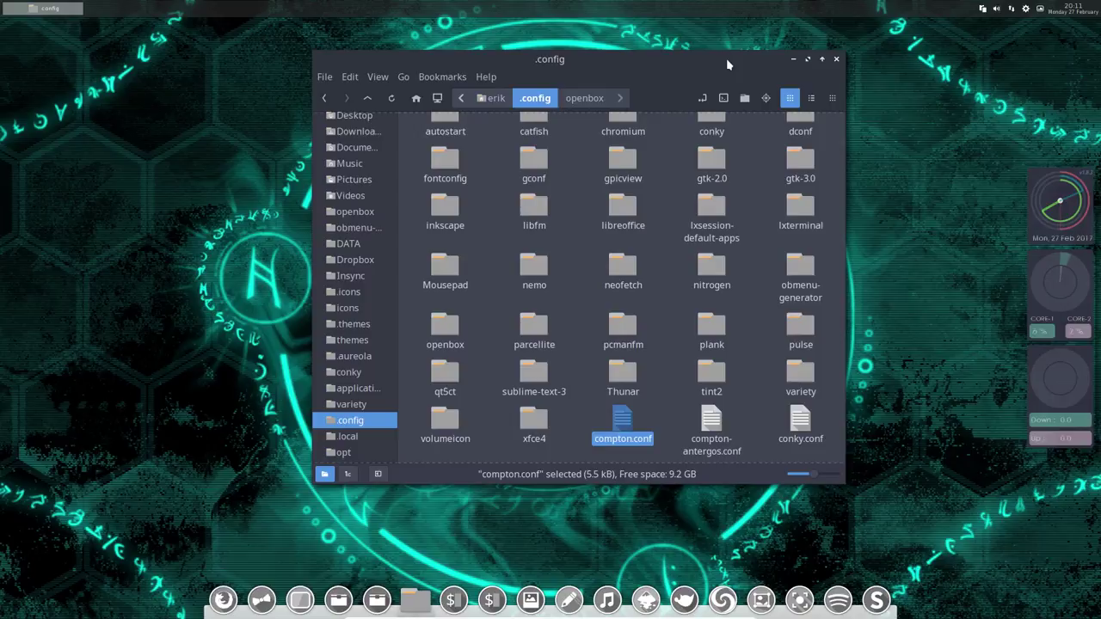